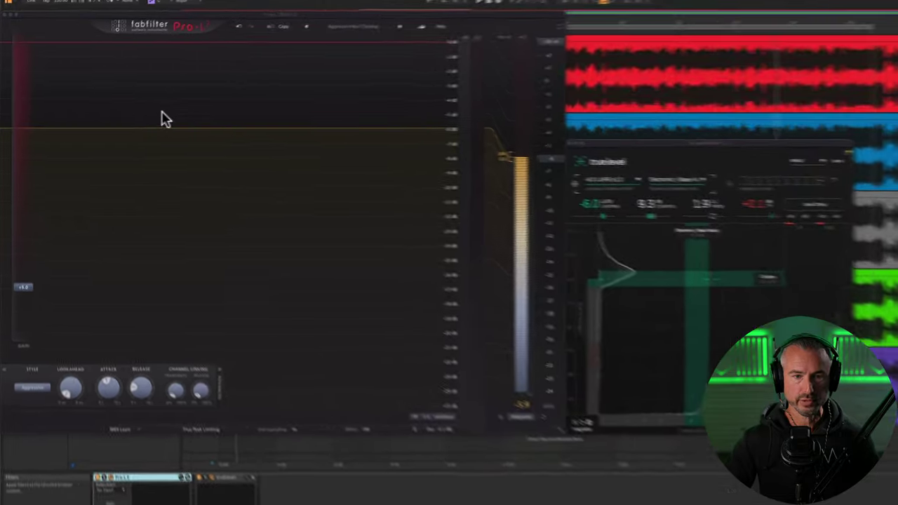
# Step: Examine Pro-L 2's available limiting styles and oversampling options without changing the current choices
pyautogui.moveTo(26, 301)
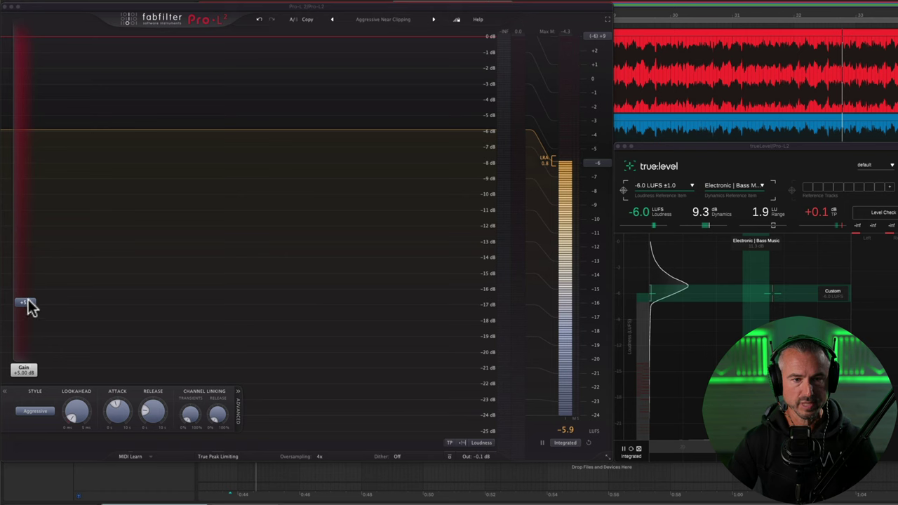
pyautogui.click(45, 413)
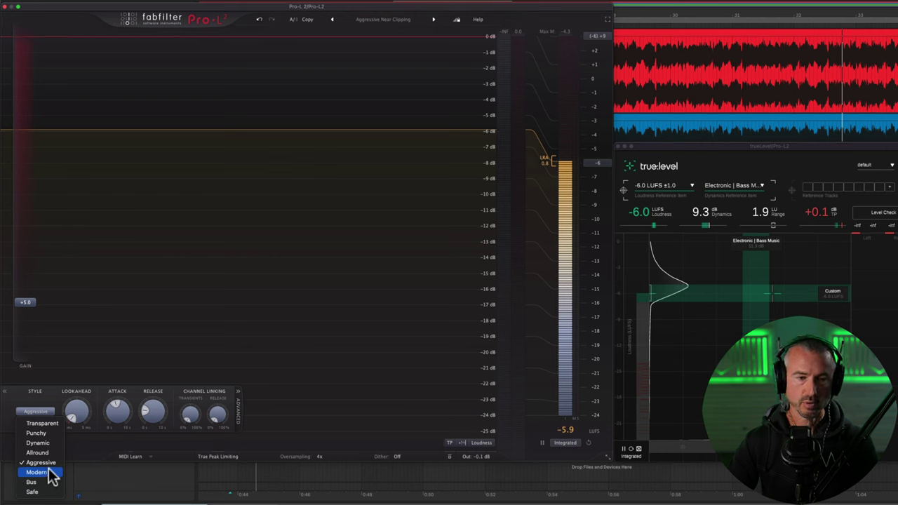
pyautogui.click(20, 402)
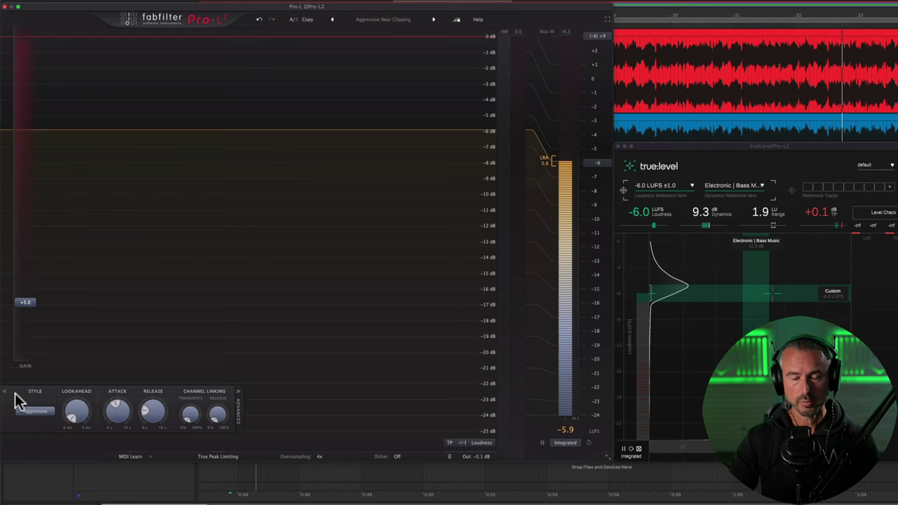
pyautogui.moveTo(76, 414)
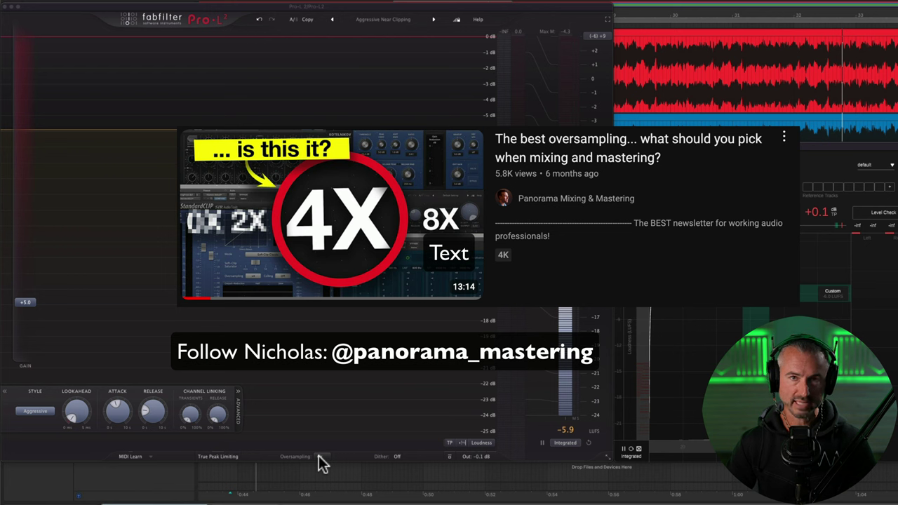
pyautogui.click(319, 456)
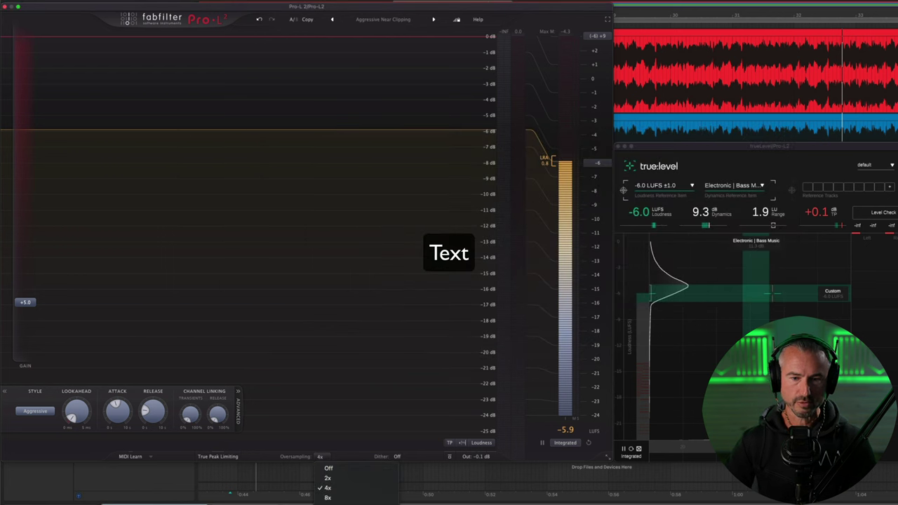
pyautogui.click(340, 461)
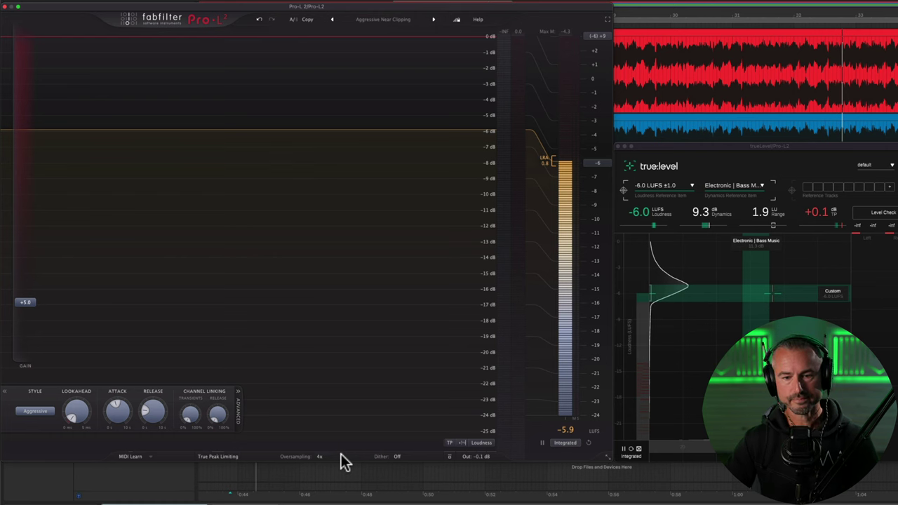
# Step: View Pro-L 2's loudness measurement modes, keep Integrated, and reset the loudness reading
pyautogui.moveTo(476, 455)
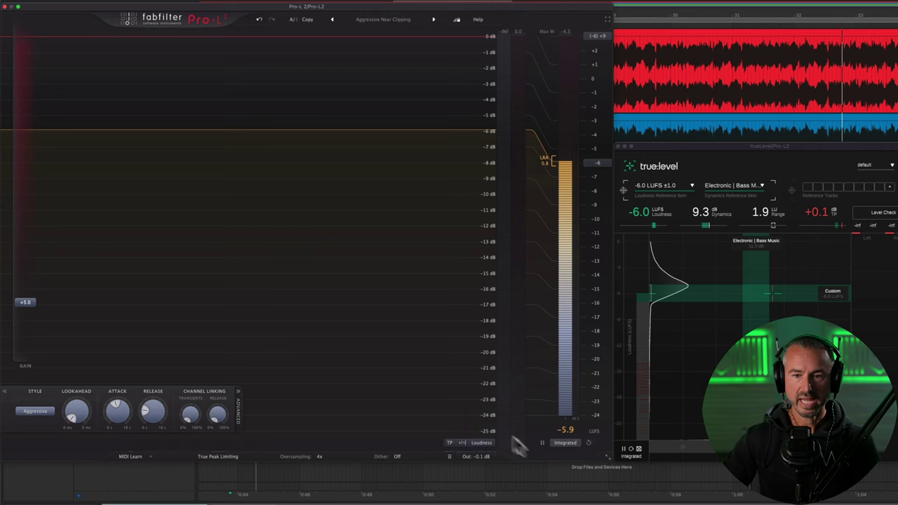
pyautogui.click(566, 443)
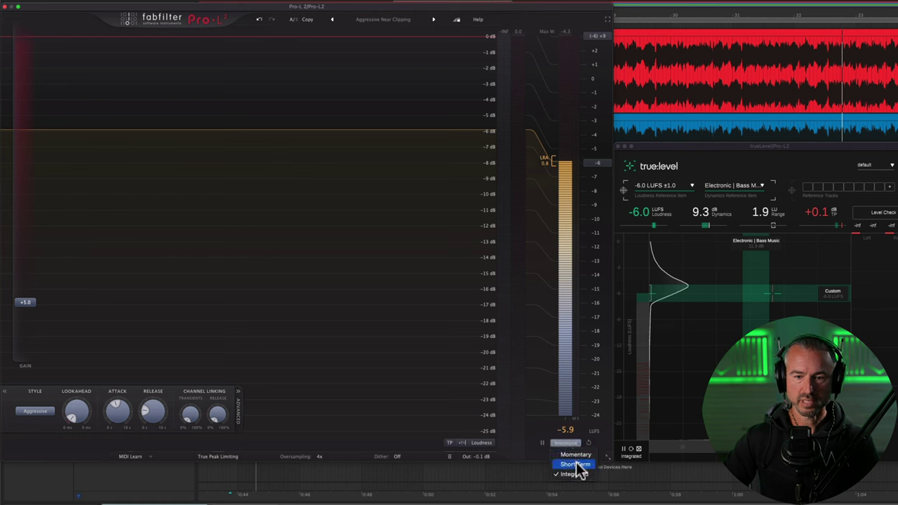
pyautogui.click(569, 446)
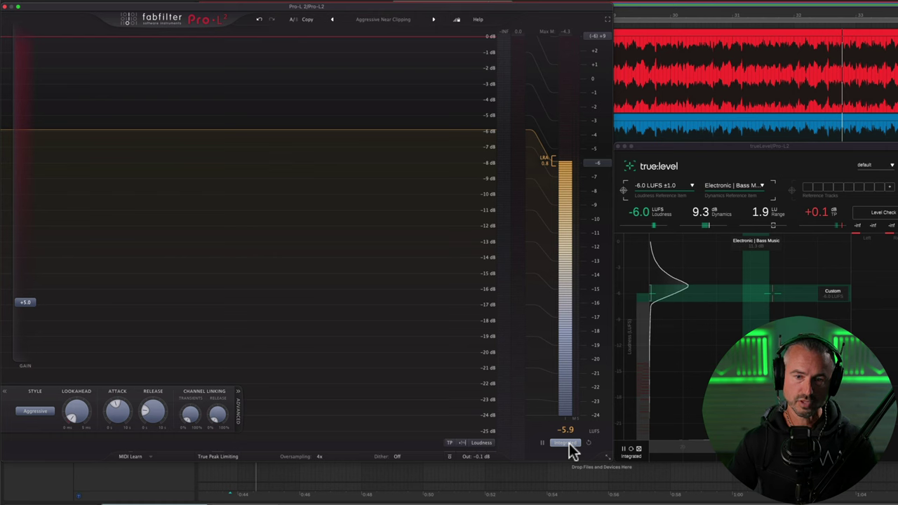
pyautogui.click(591, 443)
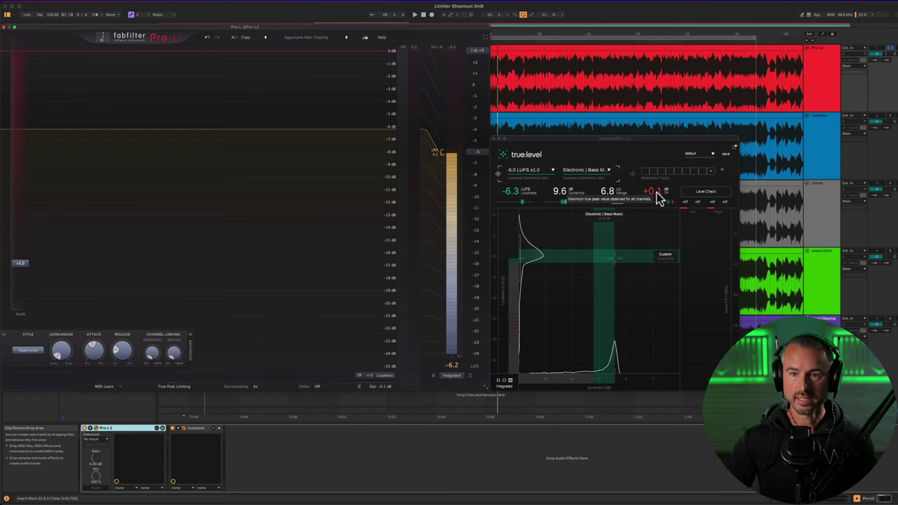
# Step: Switch to the Limitless track and toggle its limiter's advanced controls, leaving them shown
pyautogui.press('Down')
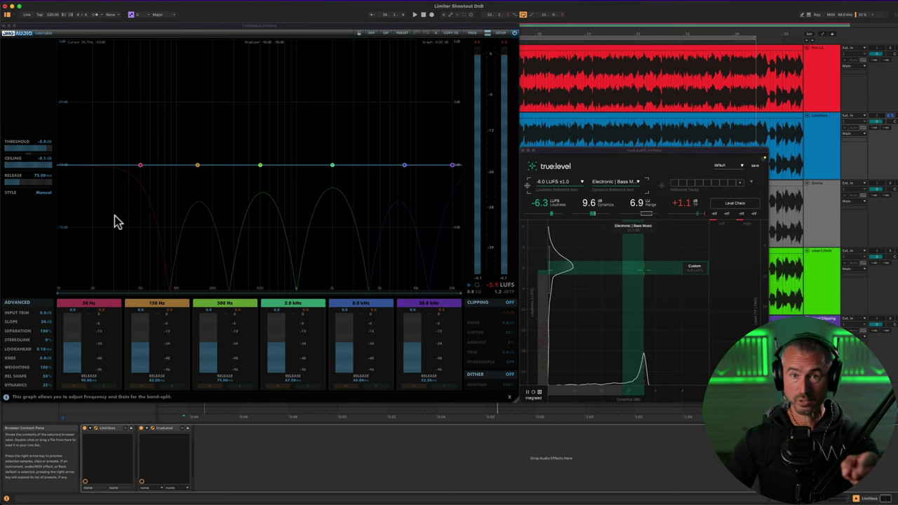
pyautogui.click(487, 34)
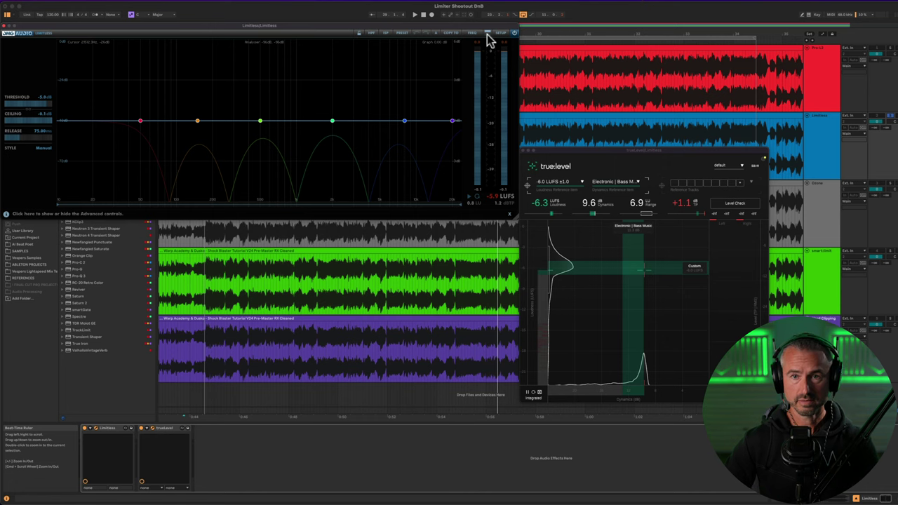
pyautogui.click(487, 34)
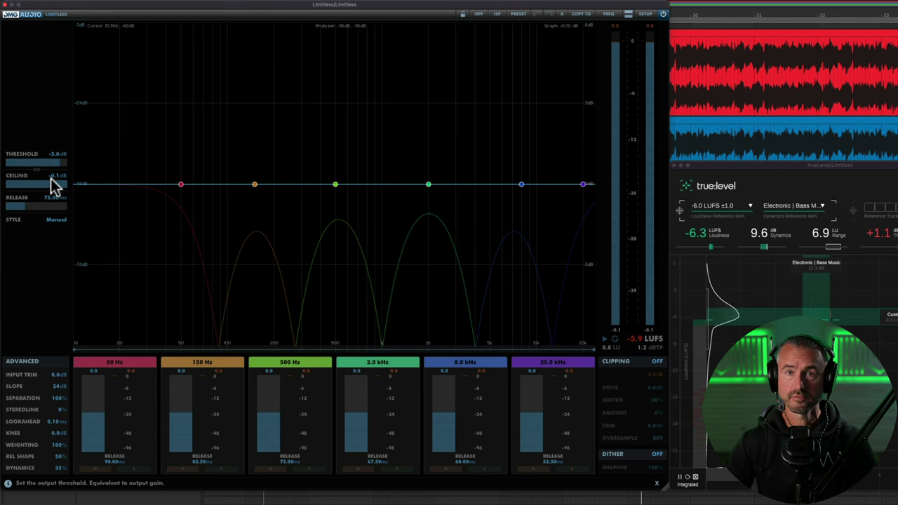
# Step: Lower the Limitless output ceiling to -2.9 dB and restore it to -0.1 dB
pyautogui.moveTo(53, 186); pyautogui.dragTo(5, 194)
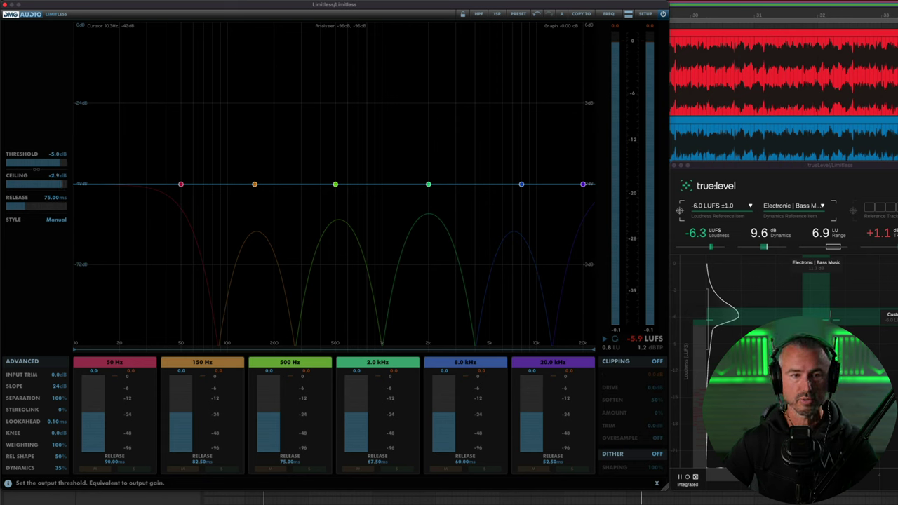
pyautogui.doubleClick(58, 175)
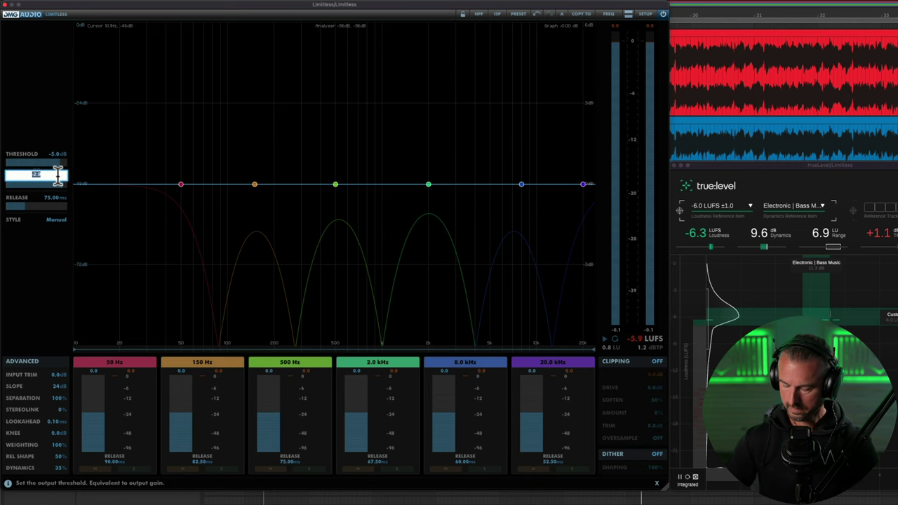
pyautogui.write('-0.1')
pyautogui.press('Return')
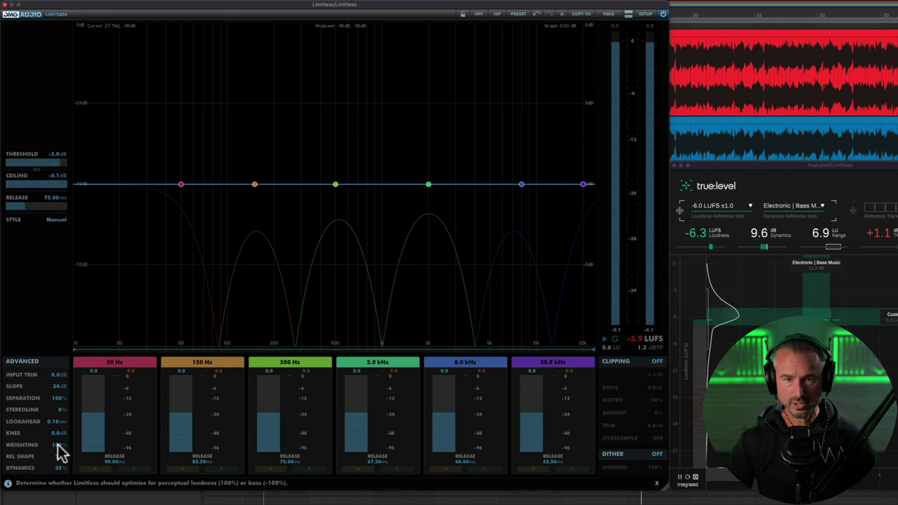
# Step: Play a short passage through Limitless and view the available A/B comparison banks
pyautogui.press('space')
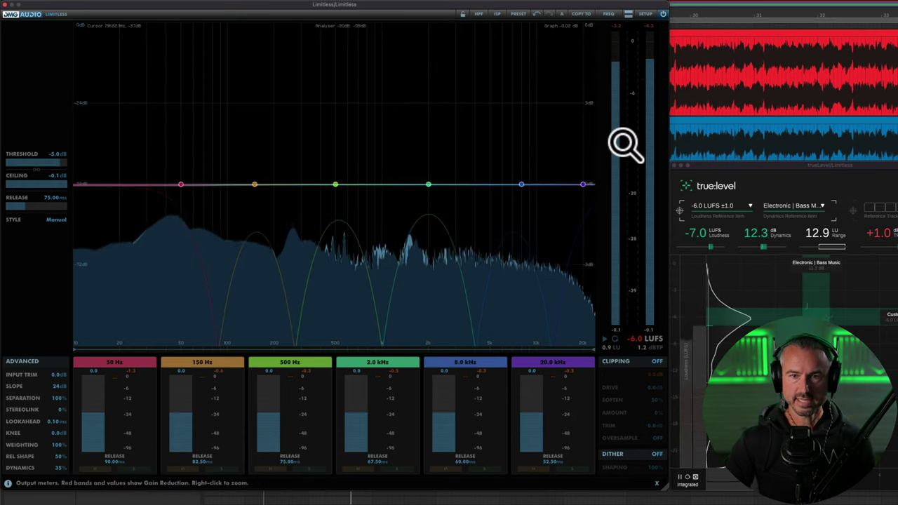
pyautogui.click(564, 15)
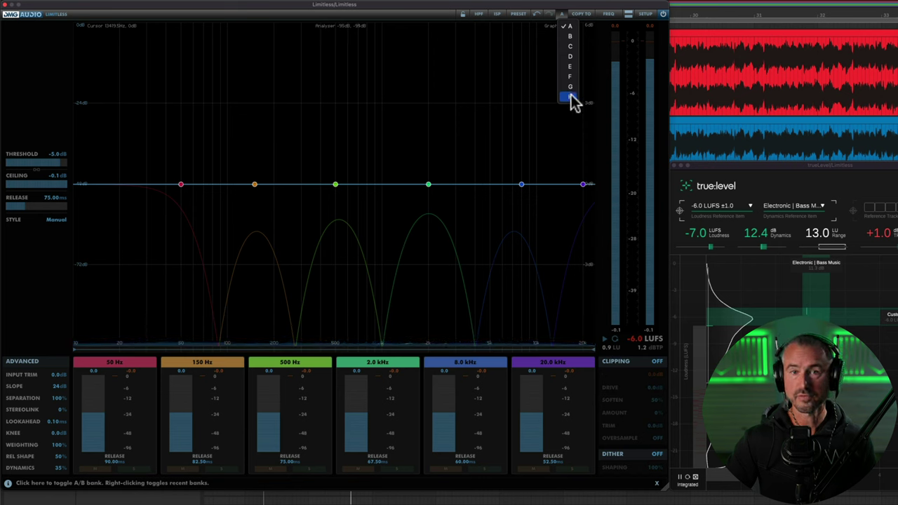
pyautogui.click(562, 13)
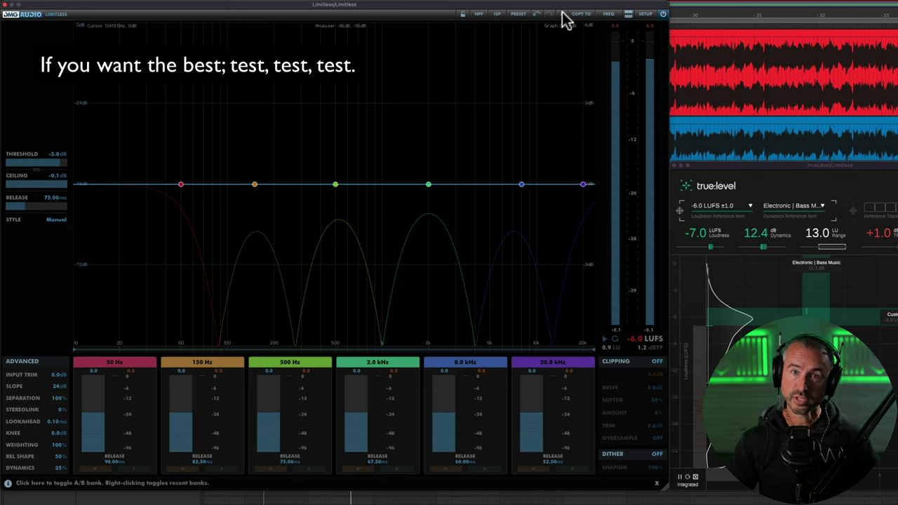
# Step: Copy the current Limitless settings to bank B and make bank B active
pyautogui.click(580, 15)
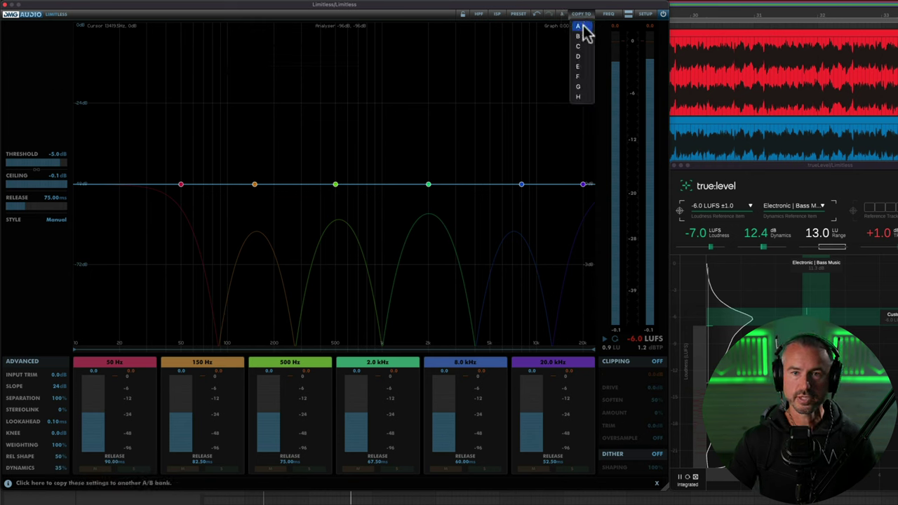
pyautogui.click(580, 46)
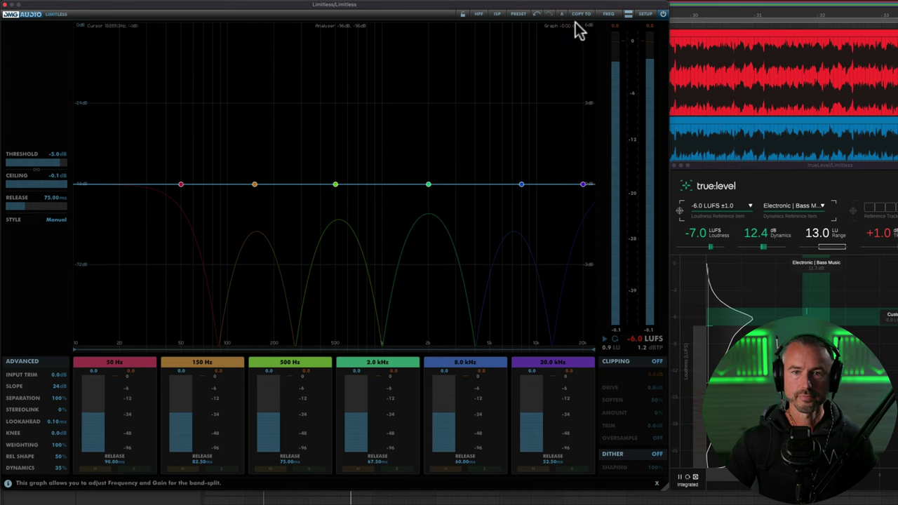
pyautogui.click(561, 14)
pyautogui.click(575, 48)
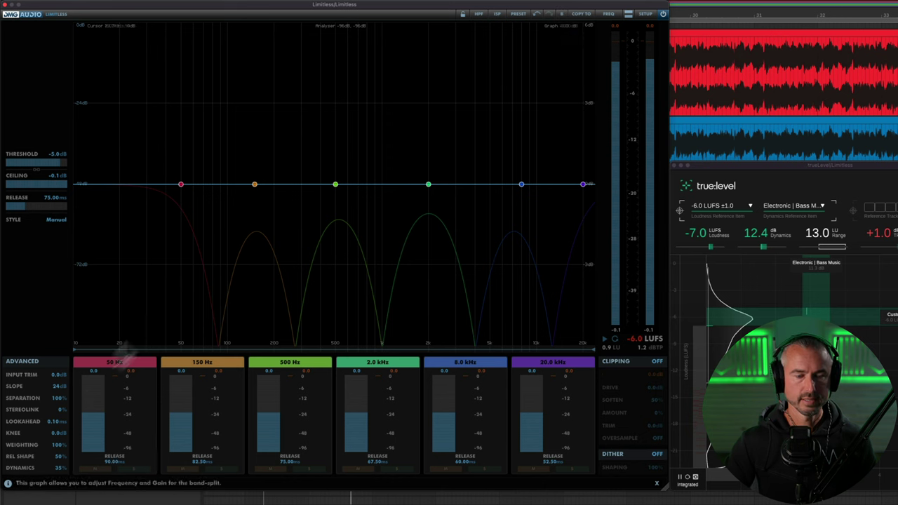
# Step: Set the Limitless Weighting to -100% in bank B
pyautogui.doubleClick(57, 444)
pyautogui.write('-100')
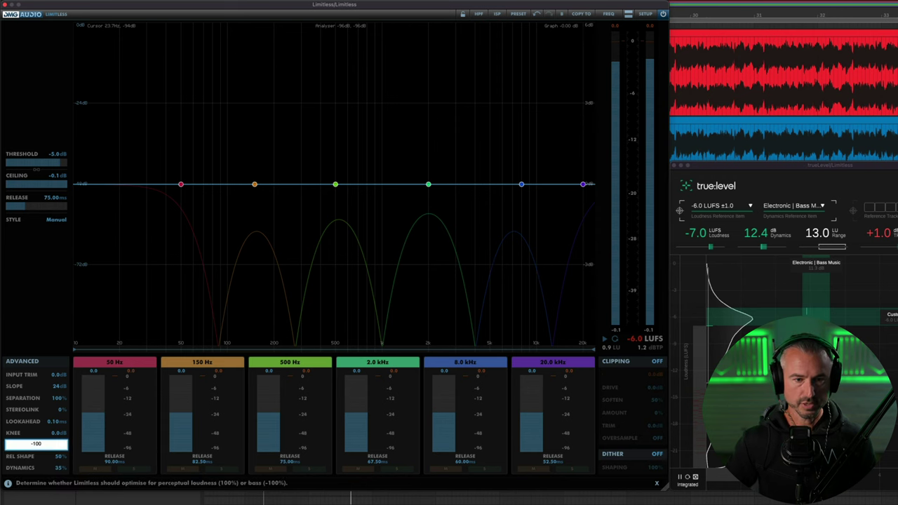
pyautogui.press('Return')
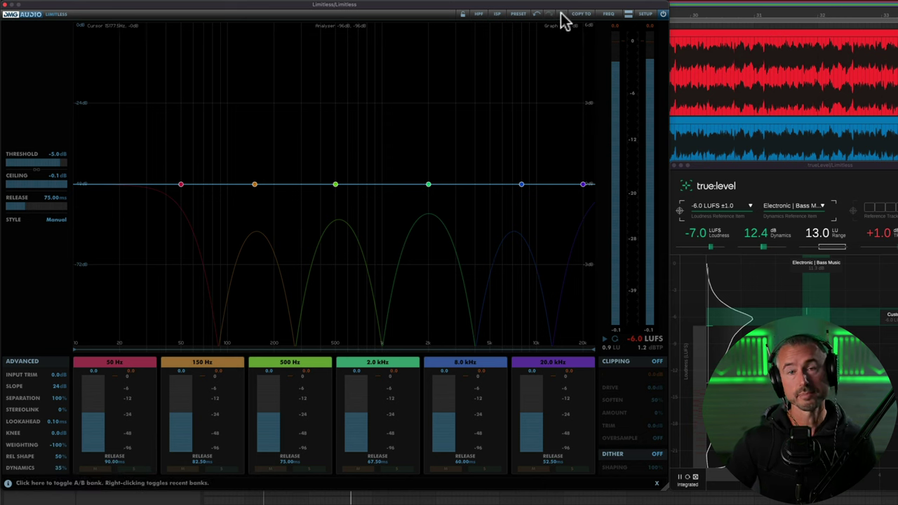
# Step: Audition bank B during playback, switch to bank A, and play the track through bank A's settings
pyautogui.press('space')
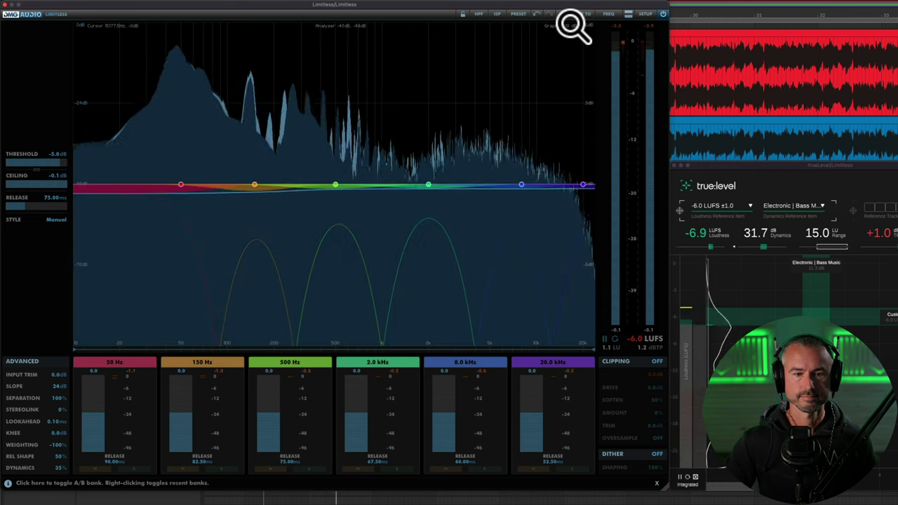
pyautogui.click(565, 17)
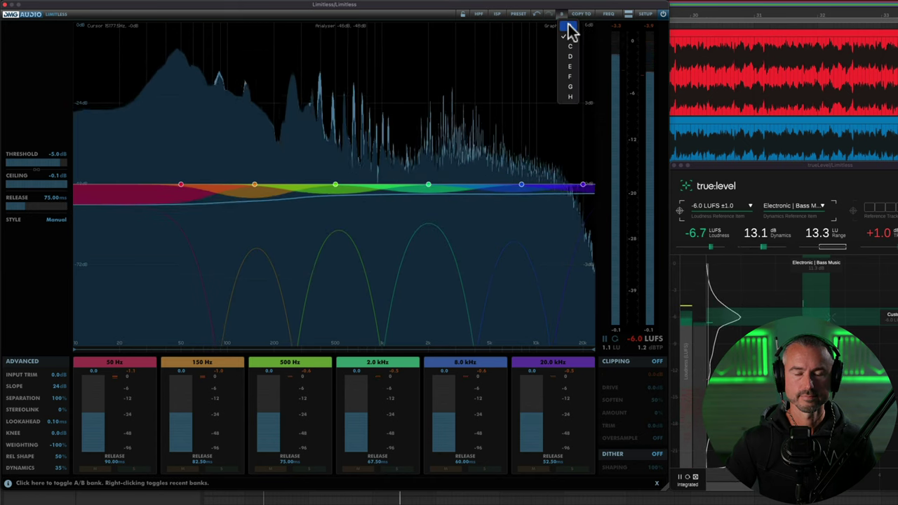
pyautogui.click(569, 28)
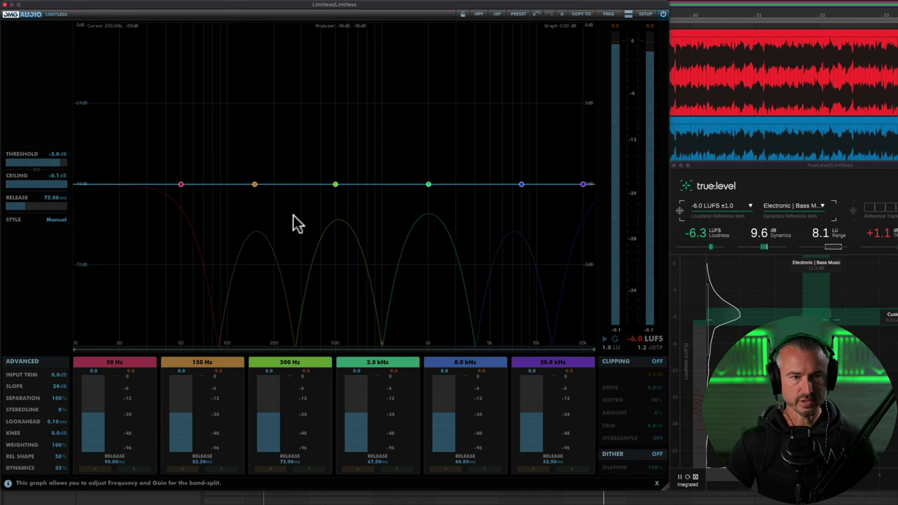
pyautogui.press('space')
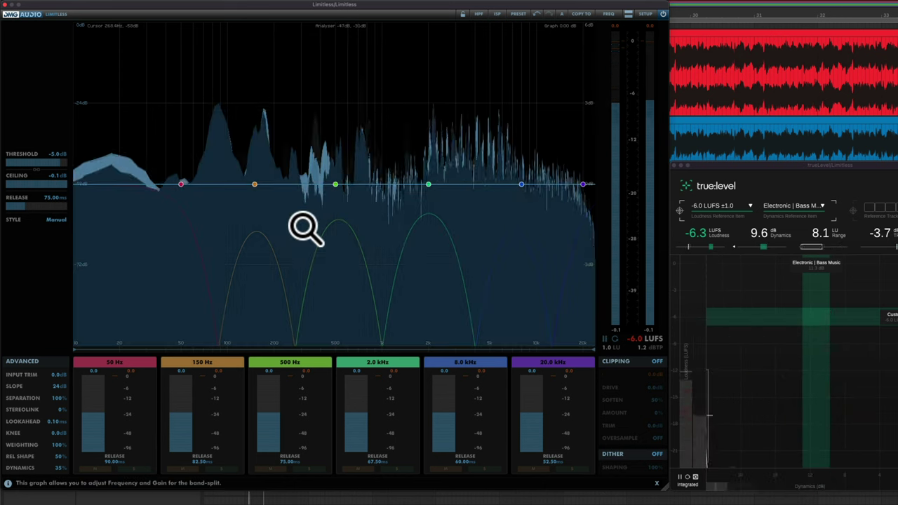
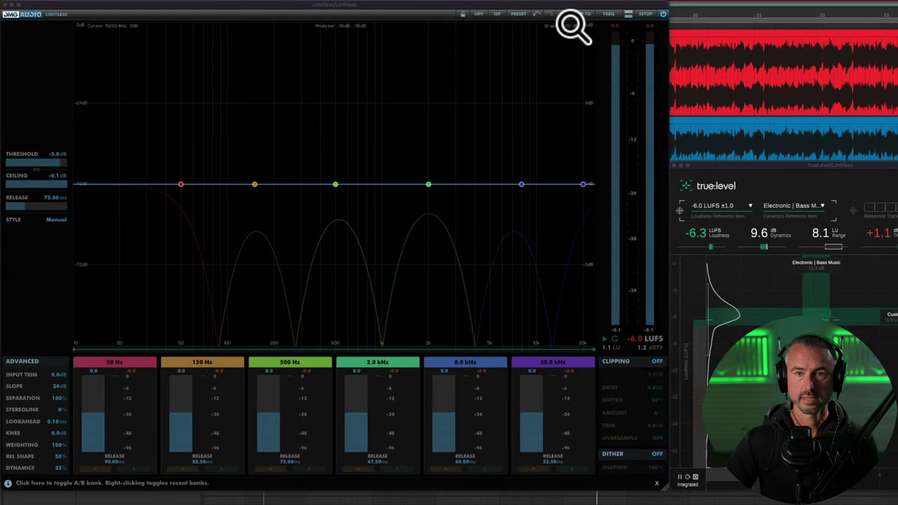
pyautogui.click(561, 14)
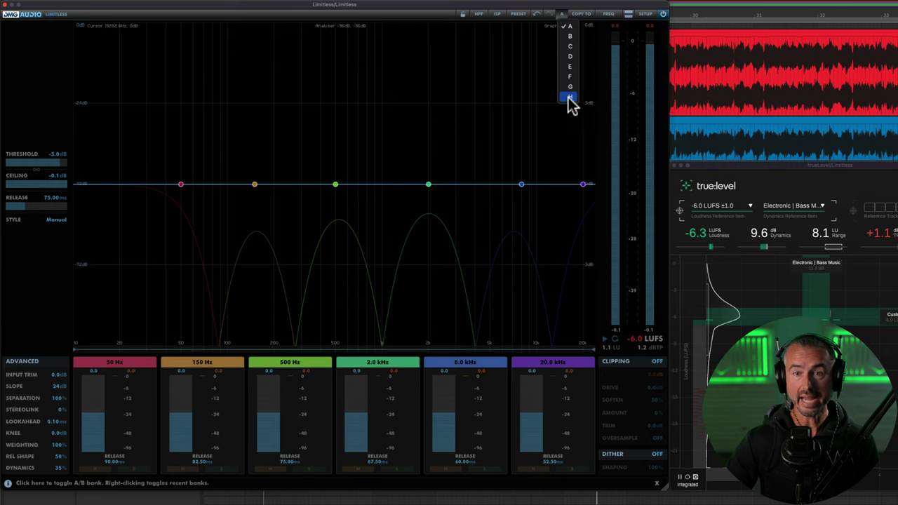
pyautogui.click(561, 15)
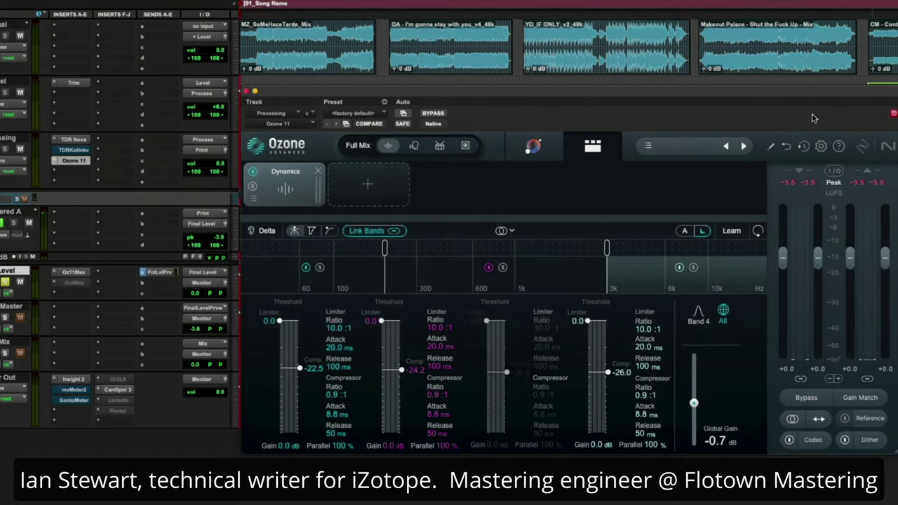
# Step: Open Ozone 11's history in the Pro Tools session, place it beside the plug-in, and assign the Channel Link off state to A
pyautogui.click(719, 96)
pyautogui.moveTo(719, 96); pyautogui.dragTo(710, 82)
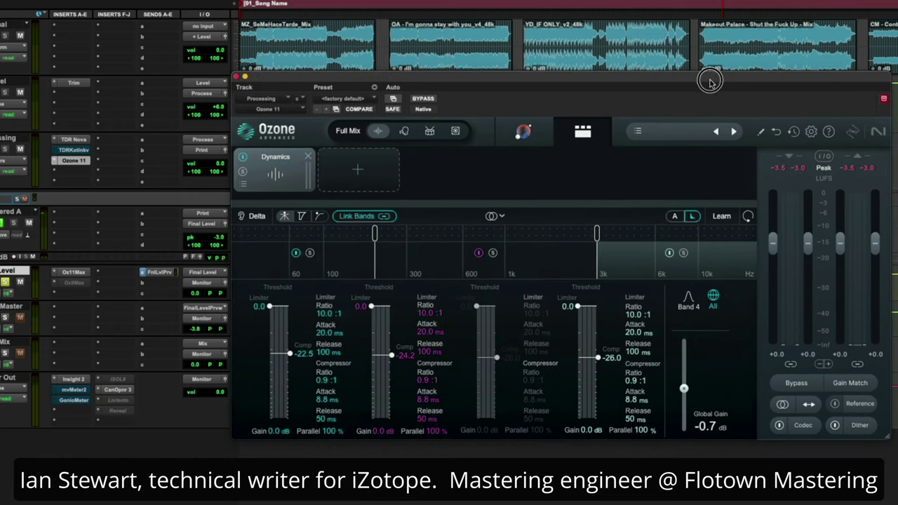
pyautogui.click(794, 132)
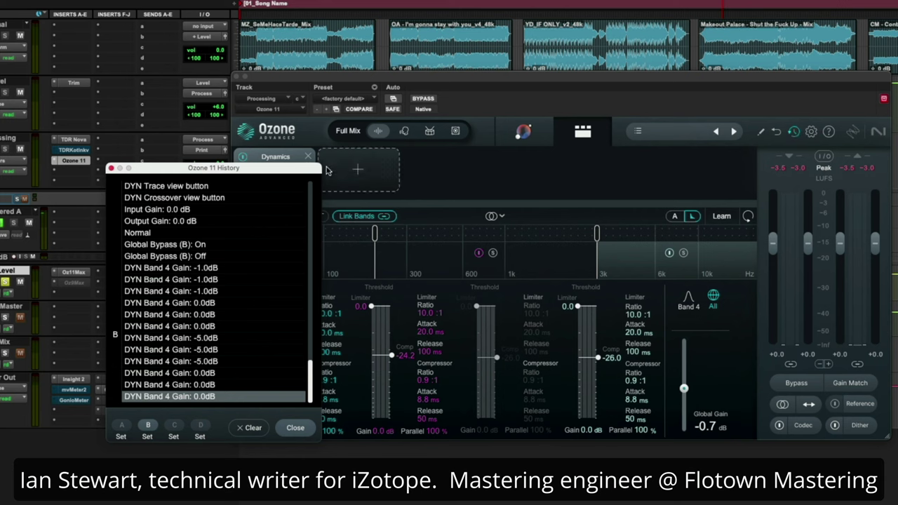
pyautogui.moveTo(218, 168); pyautogui.dragTo(115, 56)
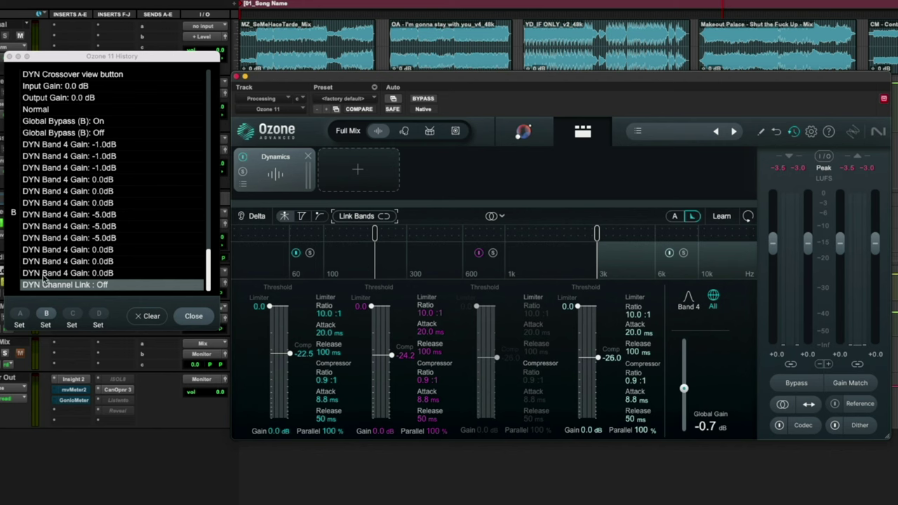
pyautogui.click(19, 324)
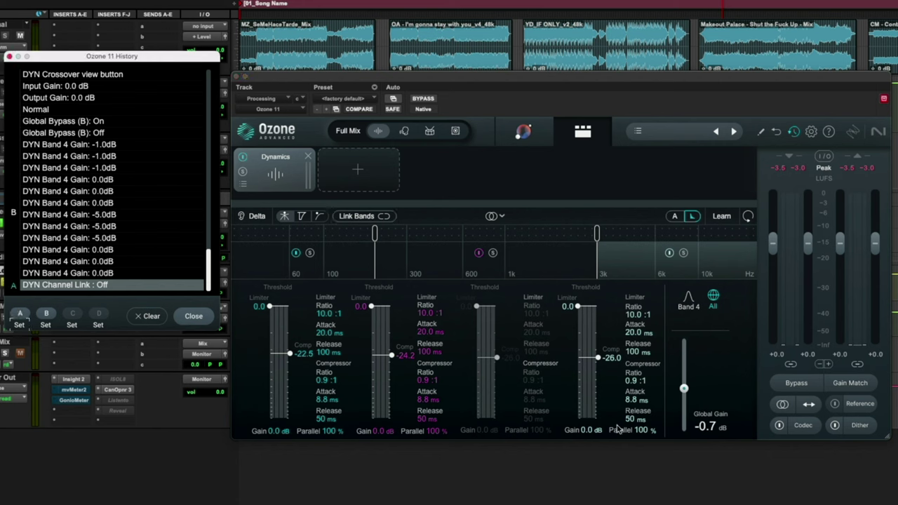
# Step: Set the Dynamics Band 4 gain to -0.5 dB and assign this history state to B
pyautogui.doubleClick(587, 430)
pyautogui.write('-5')
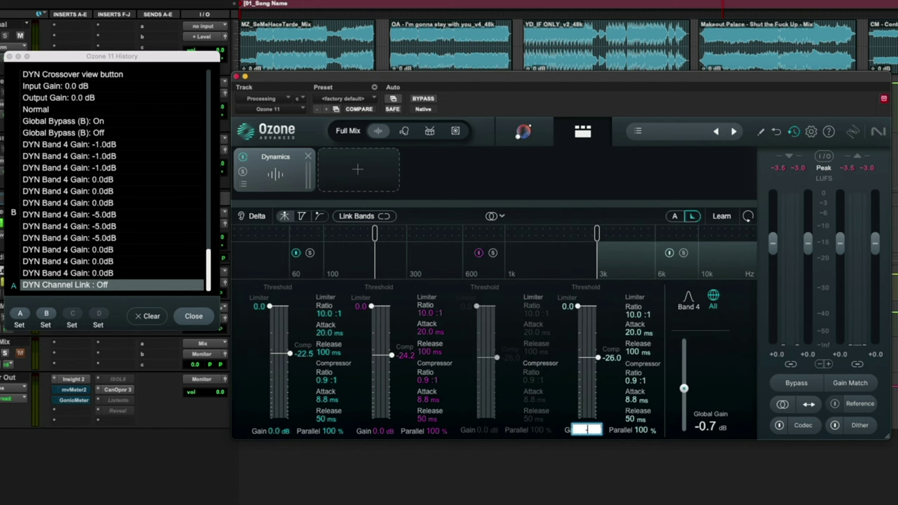
pyautogui.press('Return')
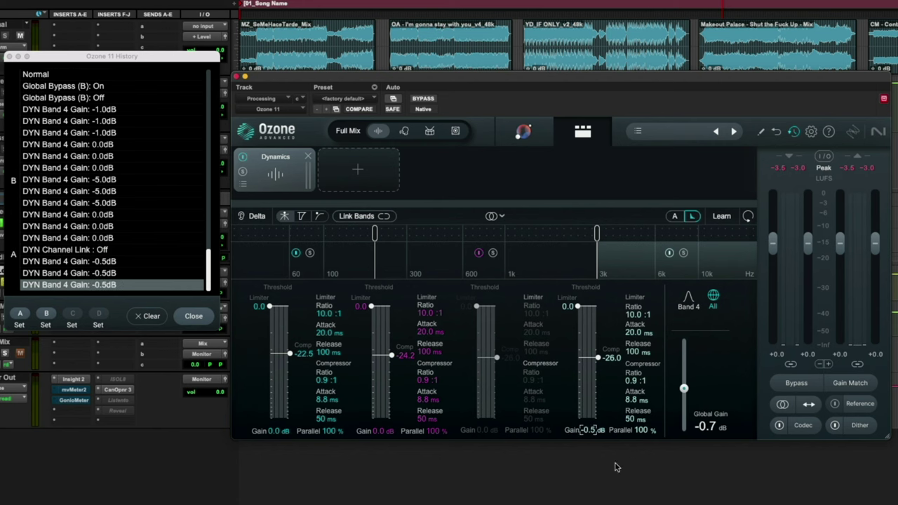
pyautogui.click(45, 325)
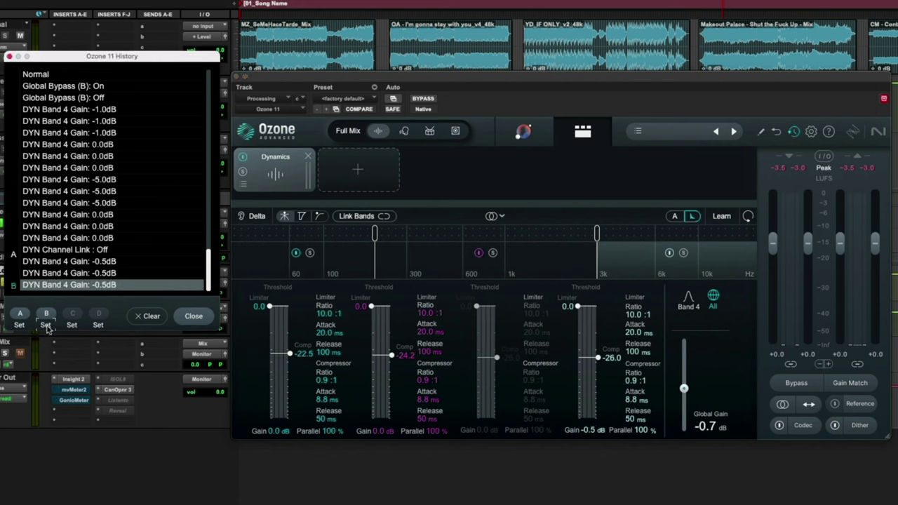
# Step: Set the Dynamics Band 4 gain to -2.0 dB and assign this history state to C
pyautogui.doubleClick(589, 431)
pyautogui.write('-2')
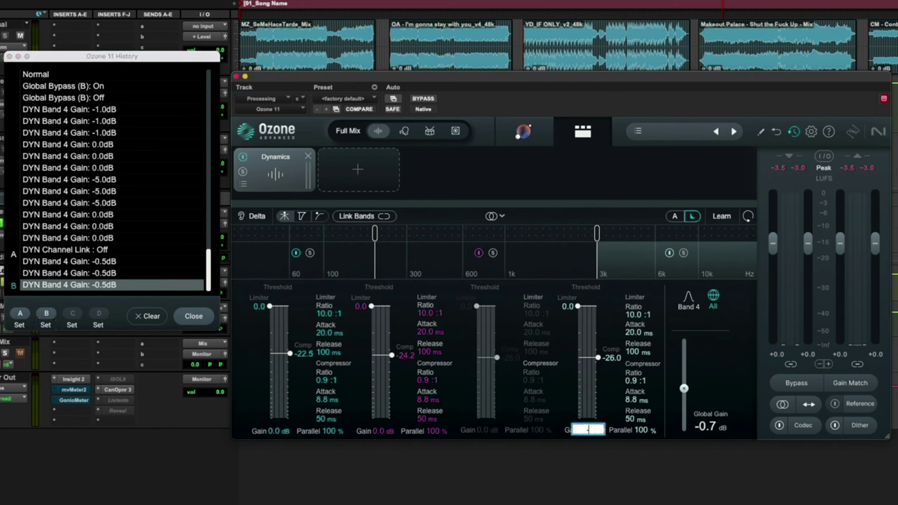
pyautogui.press('Return')
pyautogui.click(71, 325)
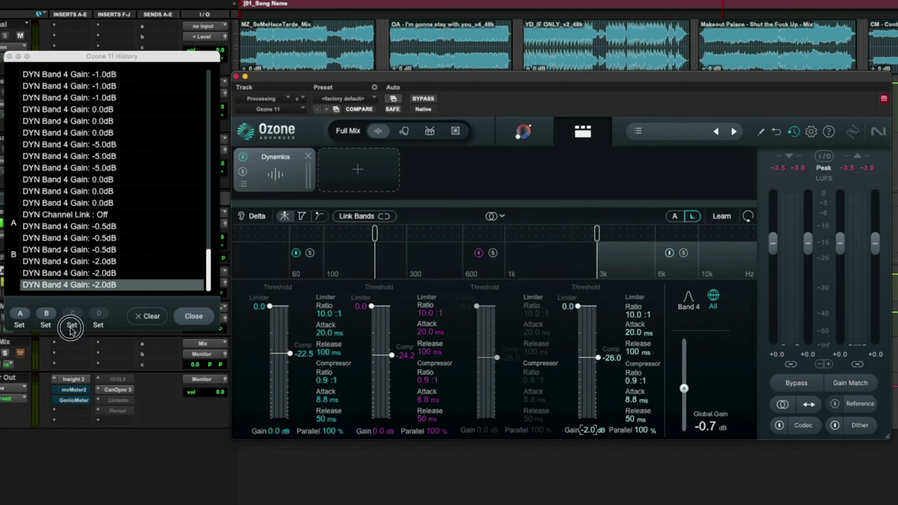
# Step: Compare the stored history states by recalling A, B and C, and return to B
pyautogui.click(19, 316)
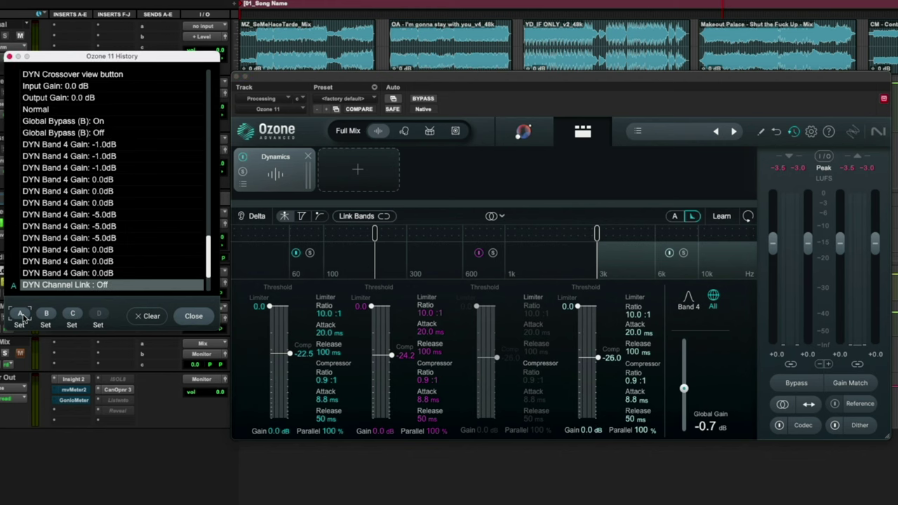
pyautogui.click(45, 314)
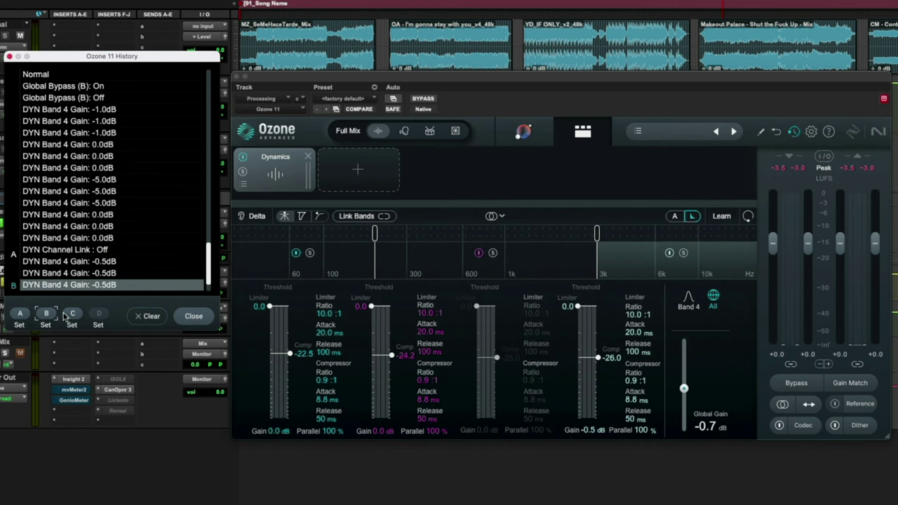
pyautogui.click(72, 314)
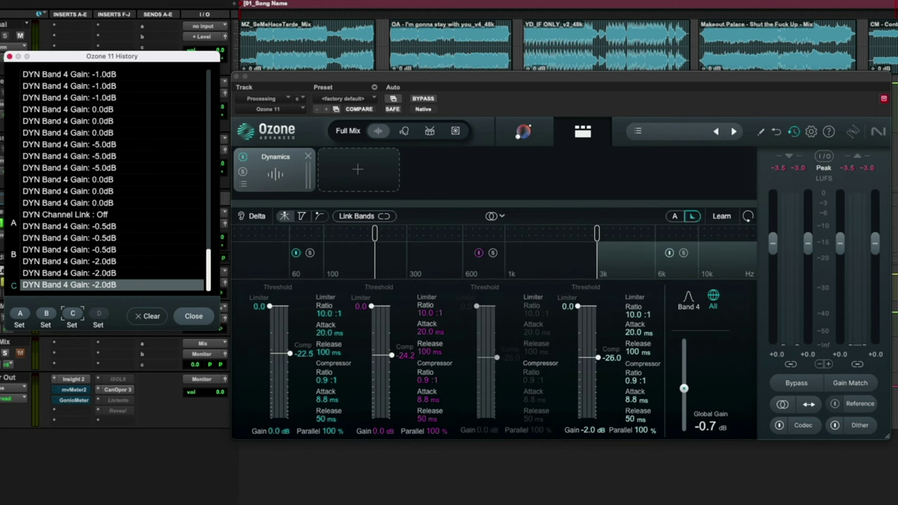
pyautogui.click(46, 314)
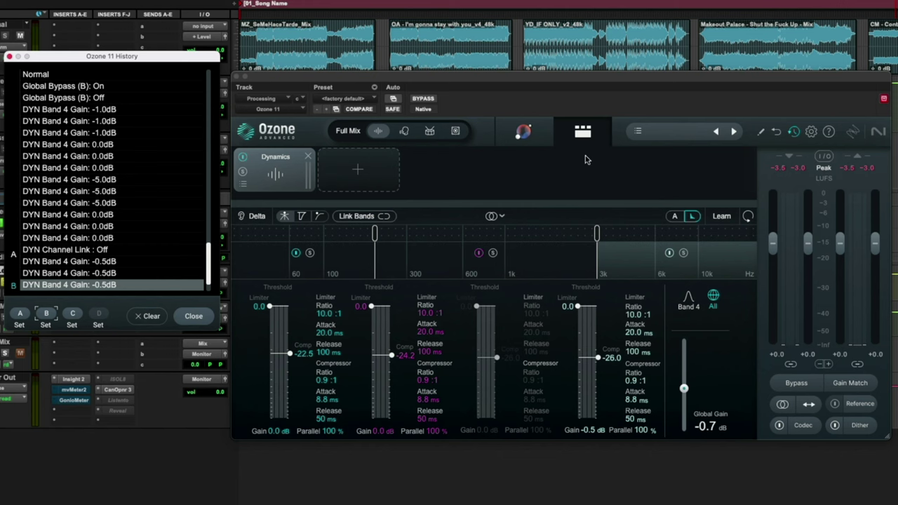
# Step: Add Match EQ and Vintage Comp modules after Dynamics and assign the resulting chain to history state A
pyautogui.click(365, 185)
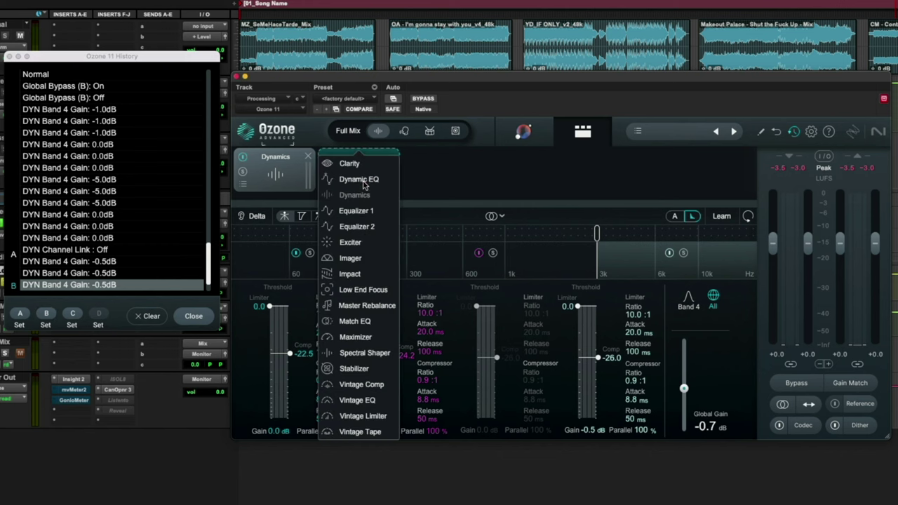
pyautogui.click(356, 322)
pyautogui.click(442, 172)
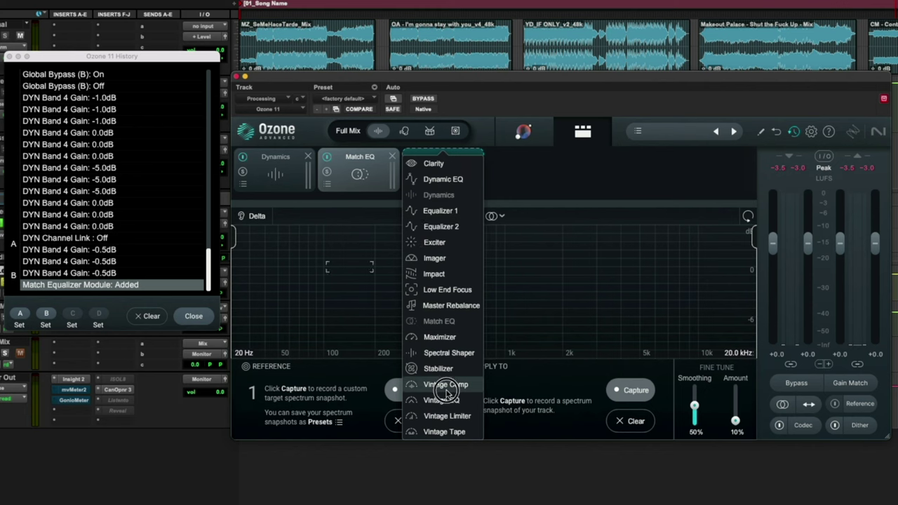
pyautogui.click(447, 386)
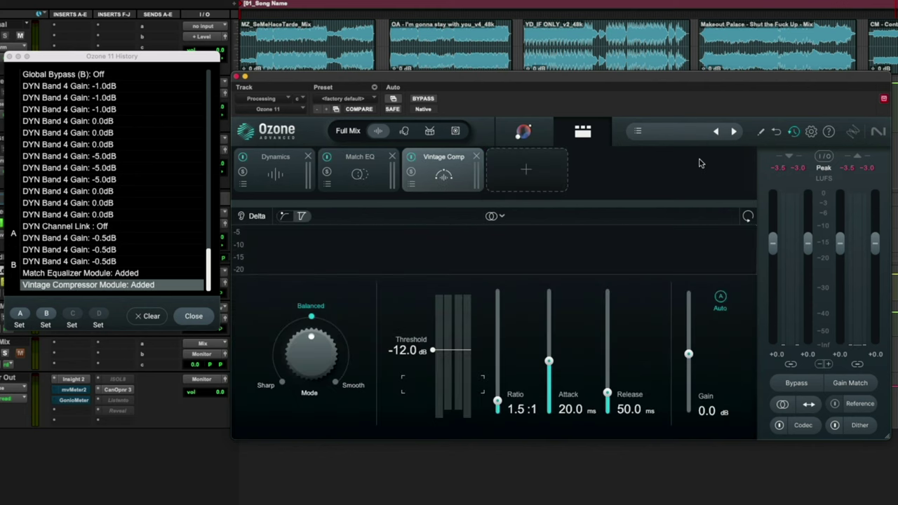
pyautogui.click(20, 327)
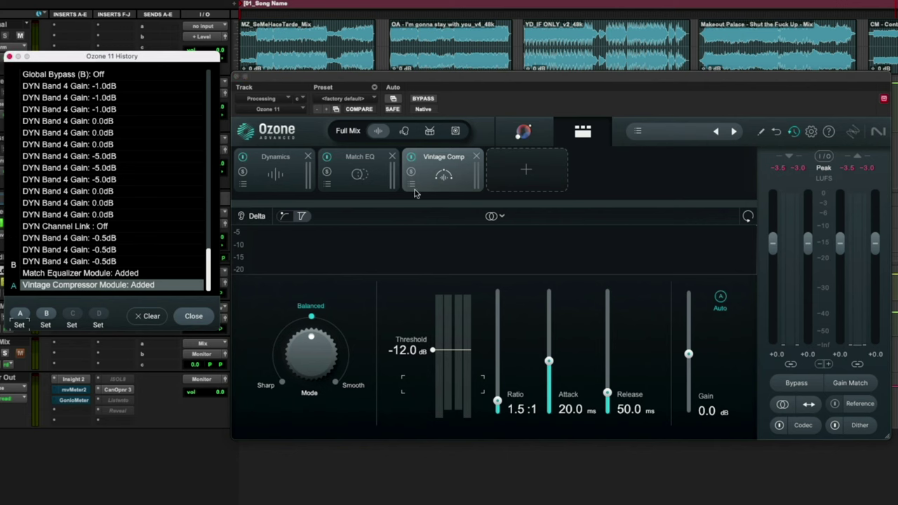
# Step: Assign the Dynamics and Clarity chain to history state B and switch between A and B to compare the chains
pyautogui.click(46, 324)
pyautogui.click(21, 315)
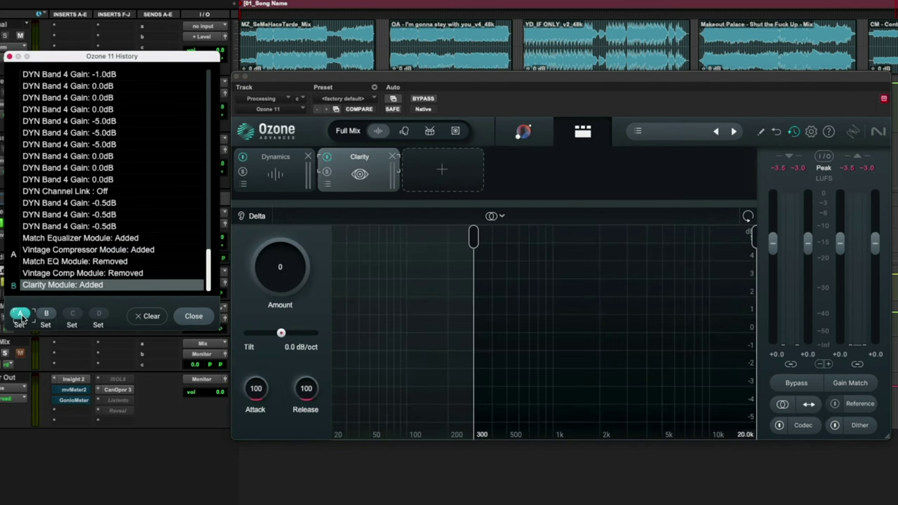
pyautogui.click(46, 313)
pyautogui.click(32, 315)
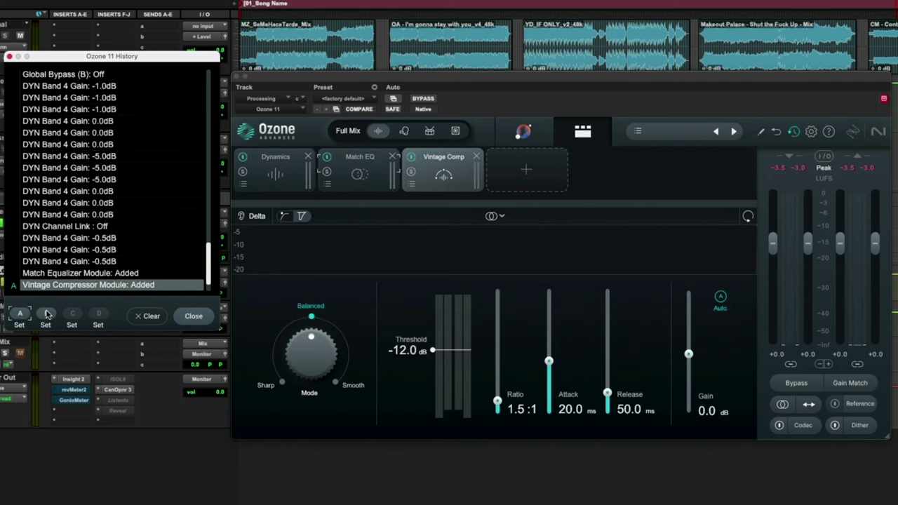
pyautogui.click(46, 314)
pyautogui.click(19, 314)
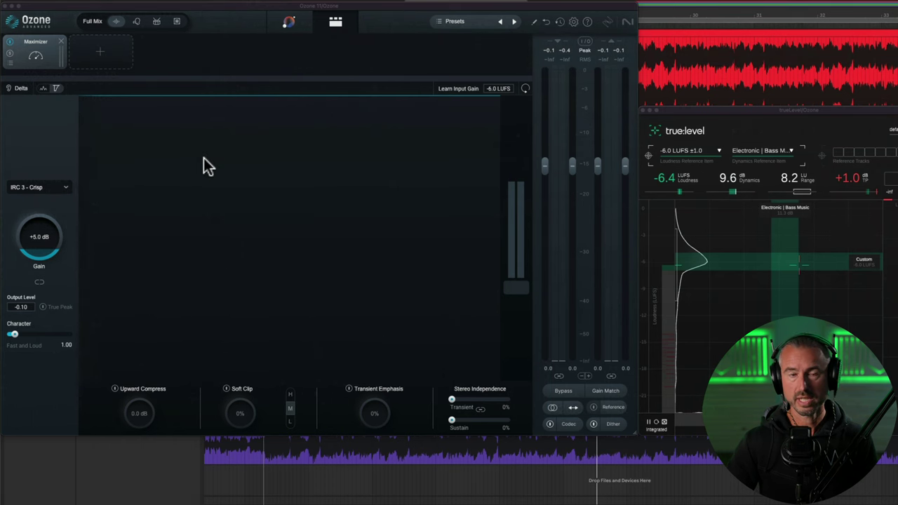
# Step: Review the Maximizer's available IRC limiting modes without choosing a different one
pyautogui.click(28, 188)
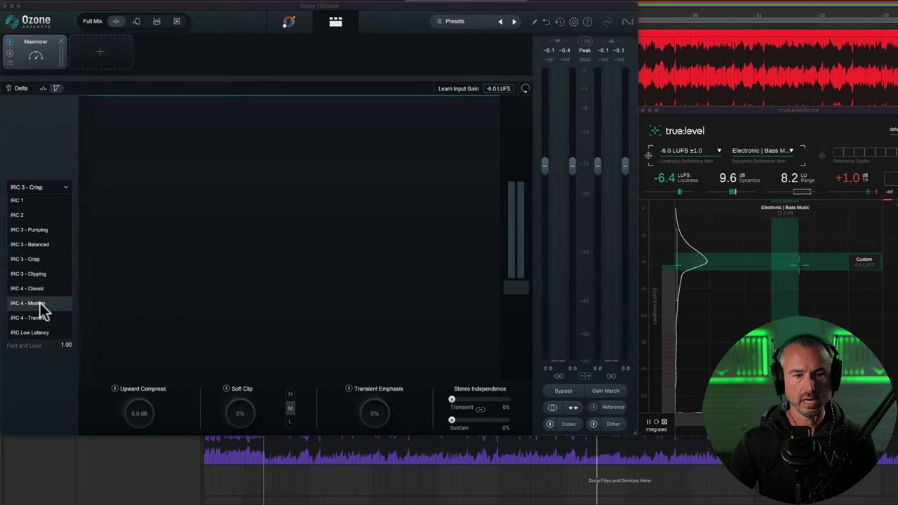
pyautogui.click(261, 250)
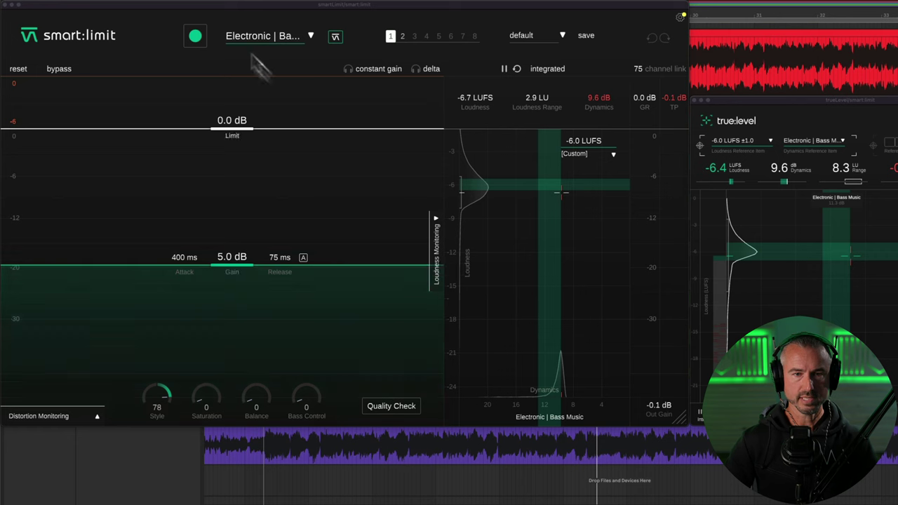
# Step: Review smart:limit's genre profiles, including the Electronic subgenres, and keep the Electronic Bass Music profile
pyautogui.click(276, 36)
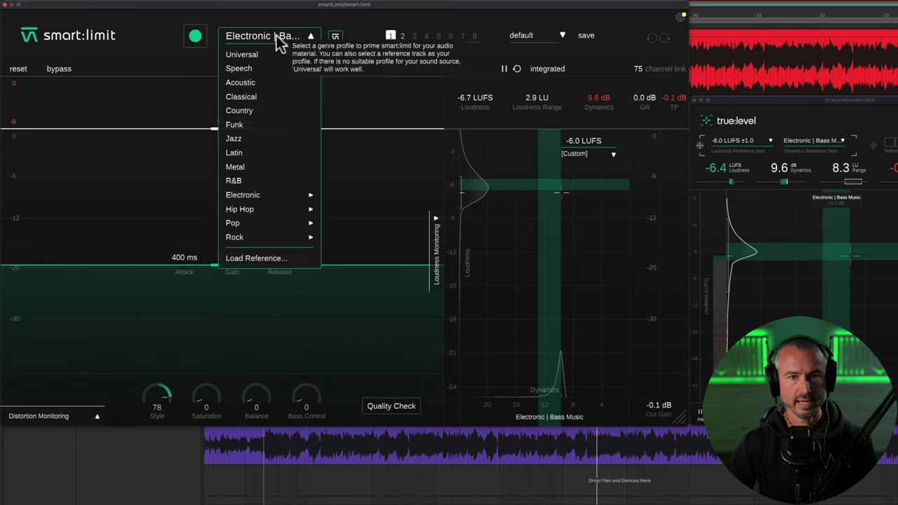
pyautogui.moveTo(258, 196)
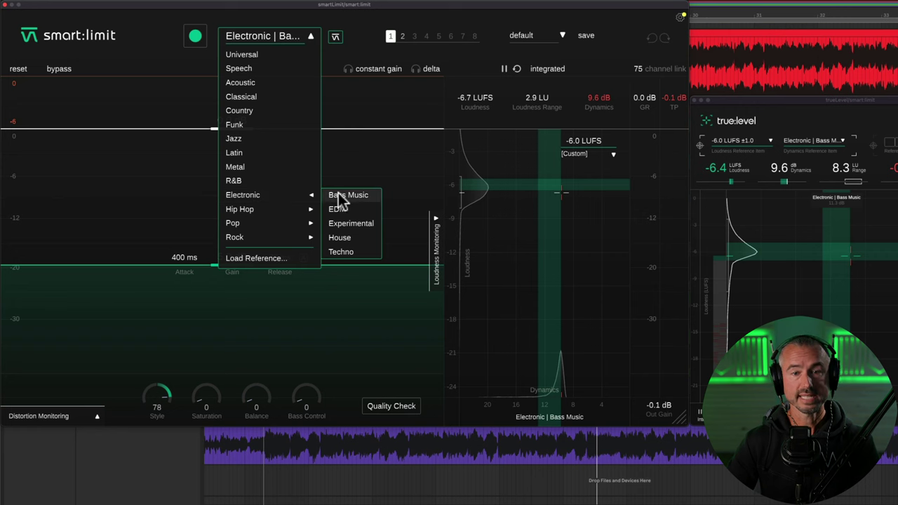
pyautogui.click(137, 189)
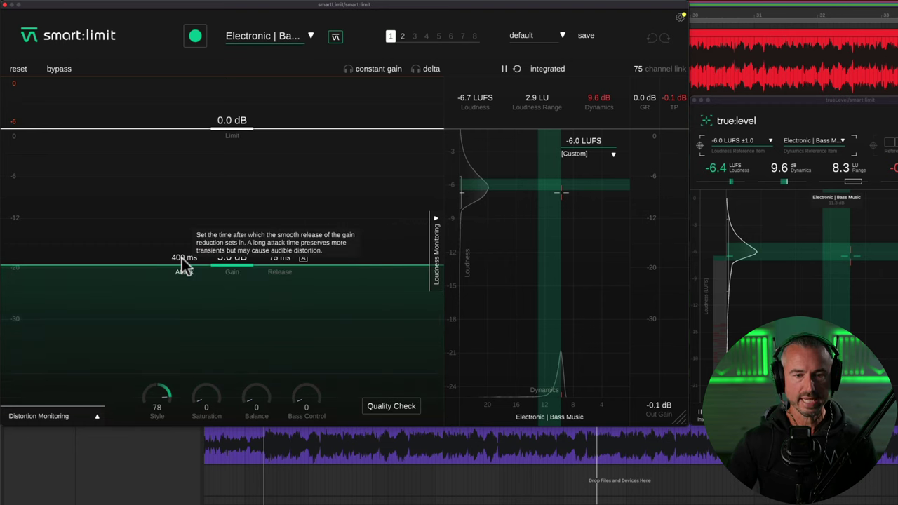
# Step: Try smart:limit's attack control and automatic release, returning the release to its manual setting
pyautogui.moveTo(182, 263); pyautogui.dragTo(183, 251)
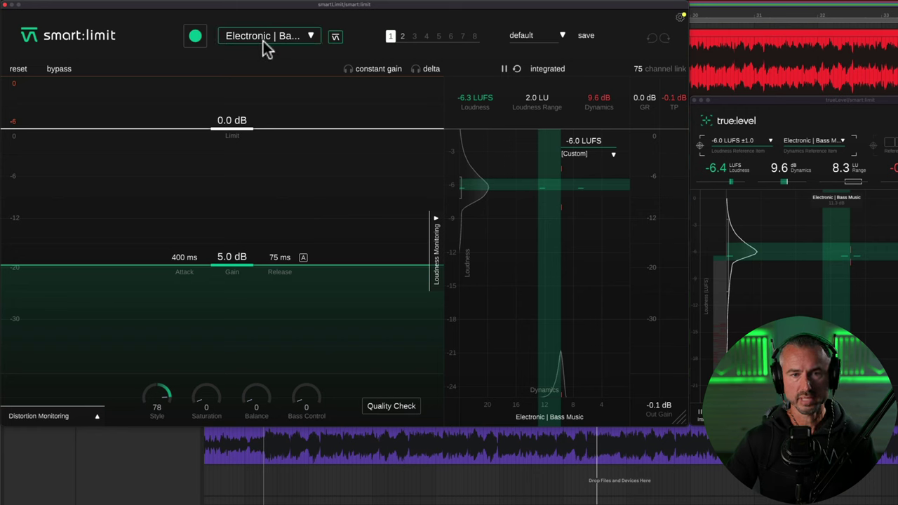
pyautogui.click(303, 257)
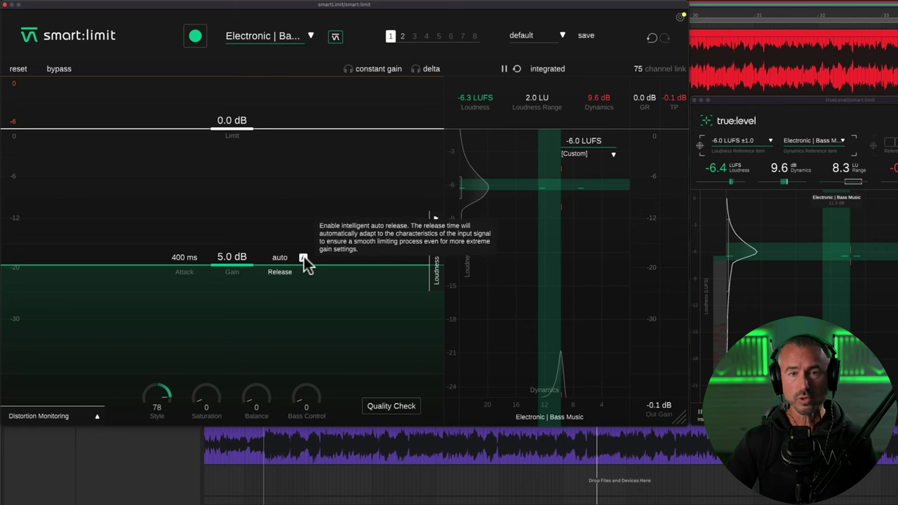
pyautogui.click(303, 257)
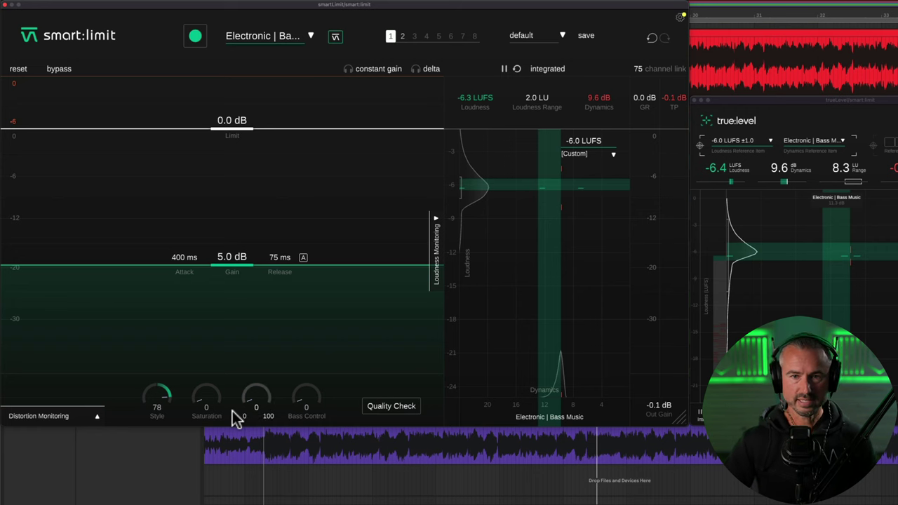
pyautogui.press('space')
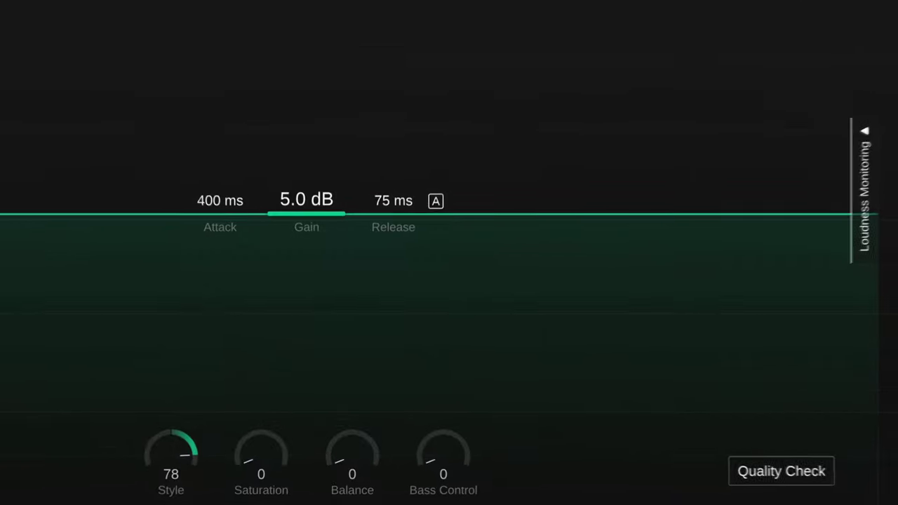
# Step: Check smart:limit's plug-in version information, and toggle true peak in the expanded Loudness Monitoring section
pyautogui.click(691, 37)
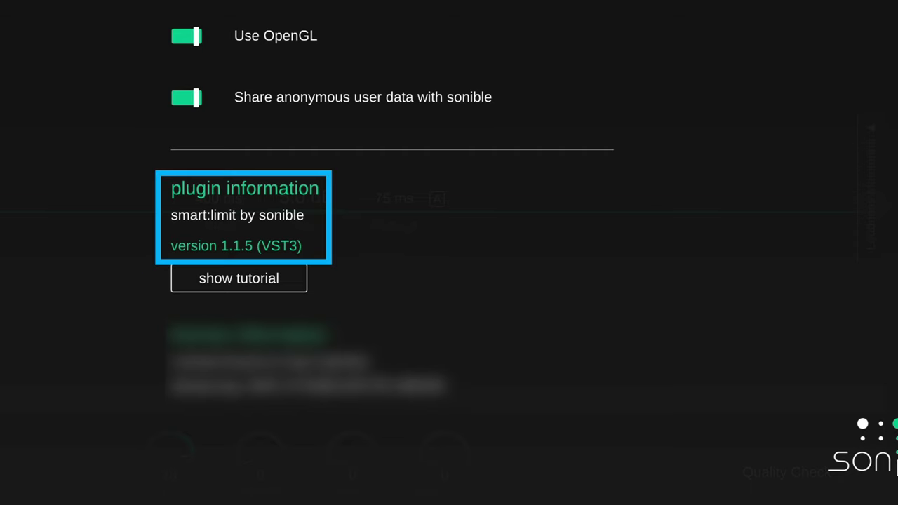
pyautogui.click(692, 35)
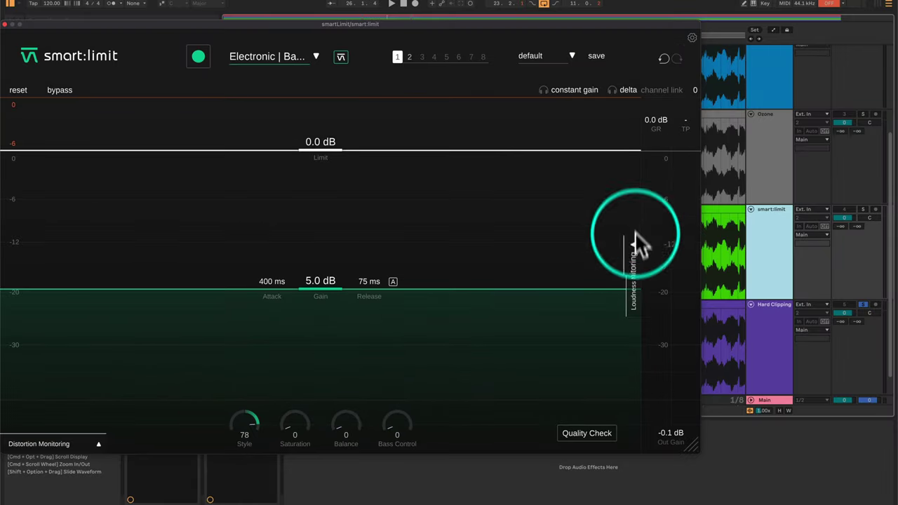
pyautogui.click(632, 261)
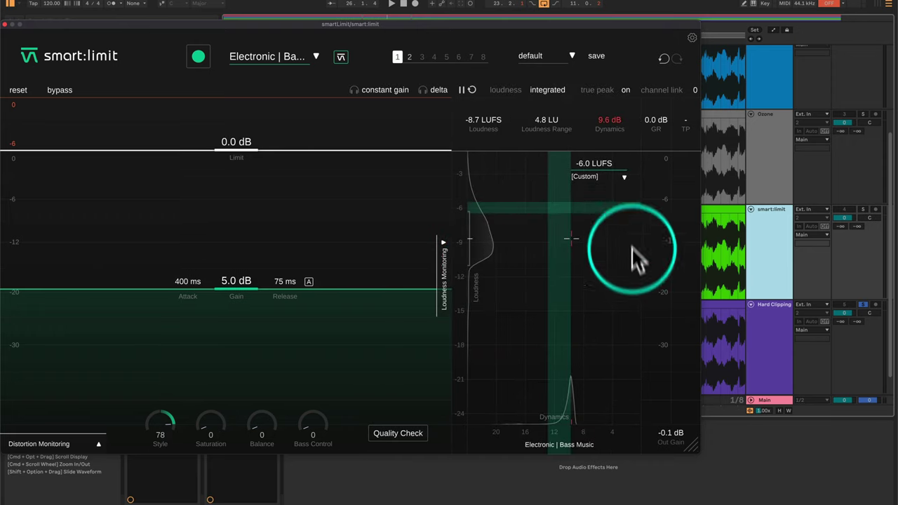
pyautogui.click(625, 90)
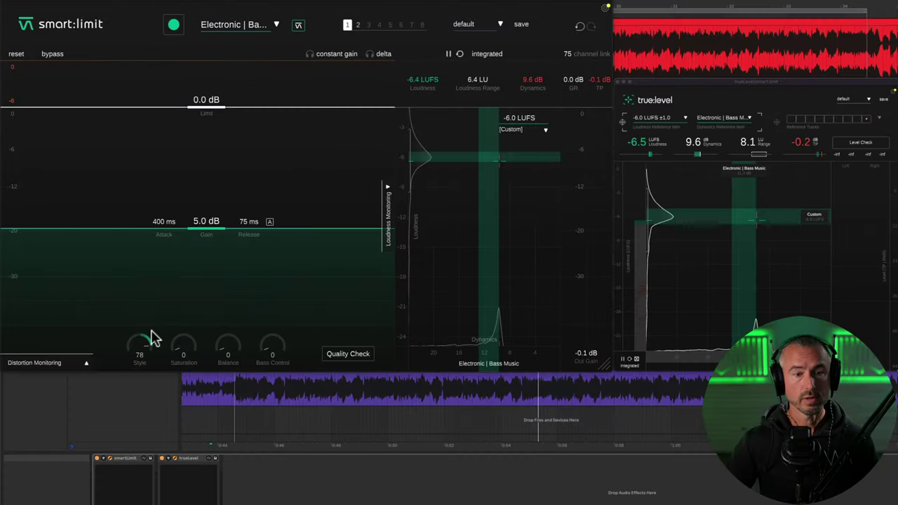
# Step: Play the track with Distortion Monitoring expanded, and review the Quality Check suggestions before closing them
pyautogui.click(86, 362)
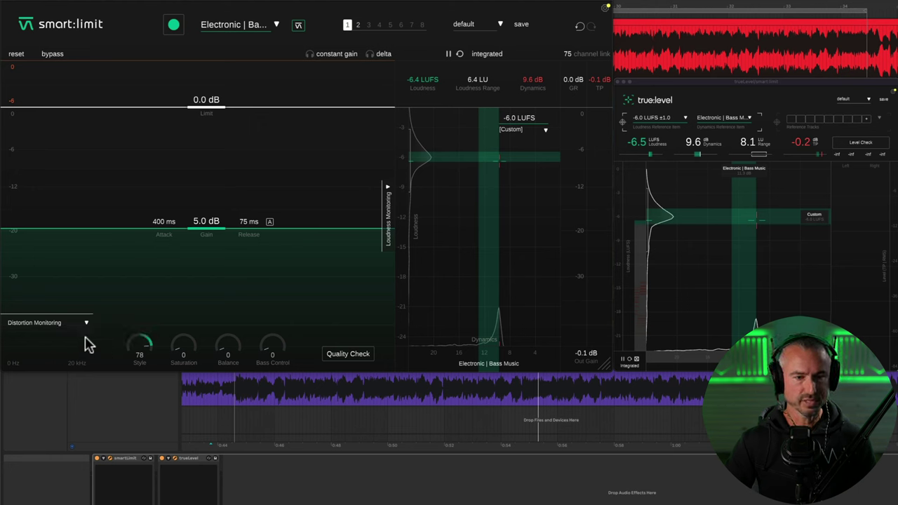
pyautogui.press('space')
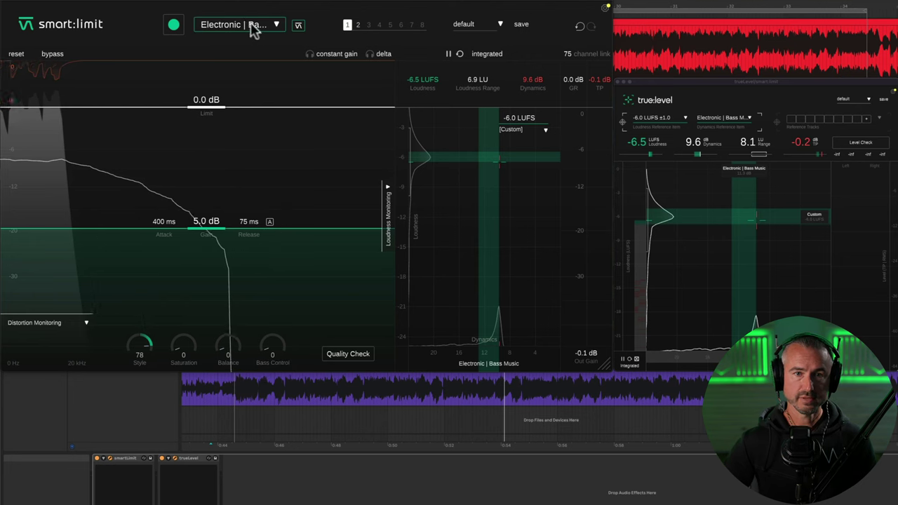
pyautogui.click(350, 353)
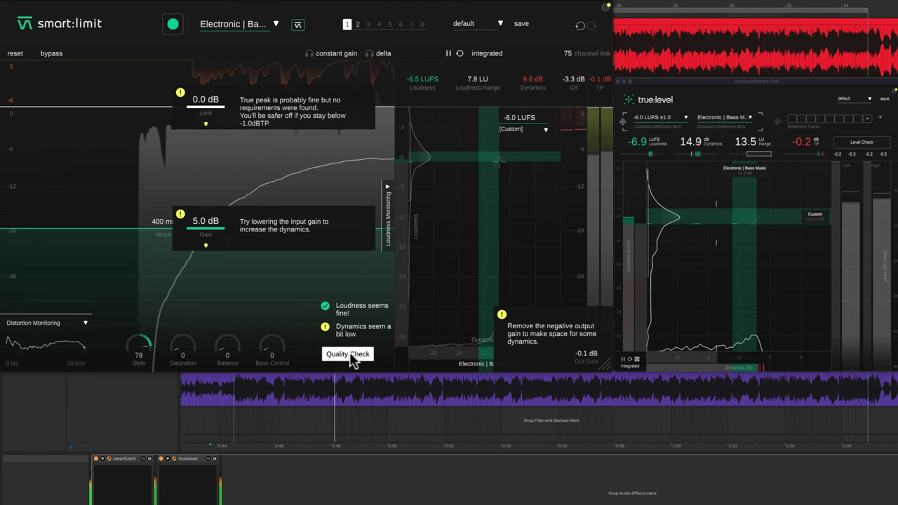
pyautogui.click(351, 356)
pyautogui.click(350, 355)
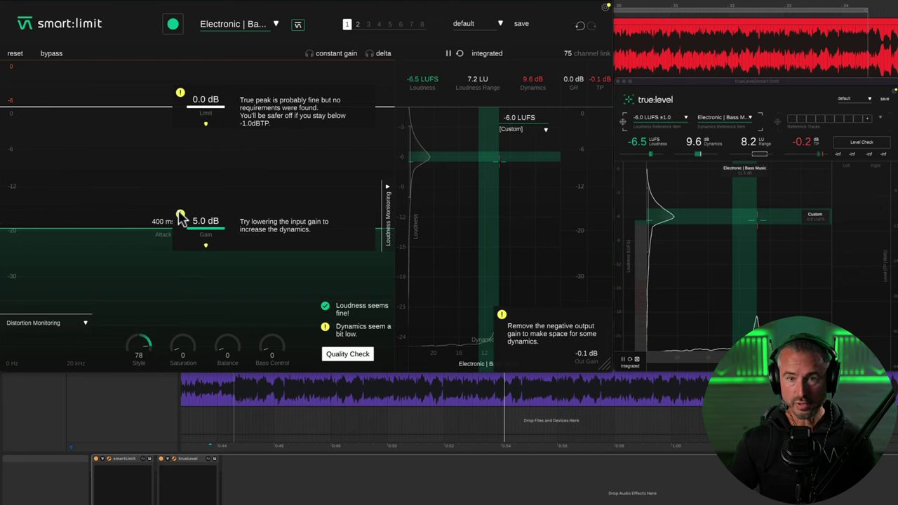
pyautogui.click(351, 354)
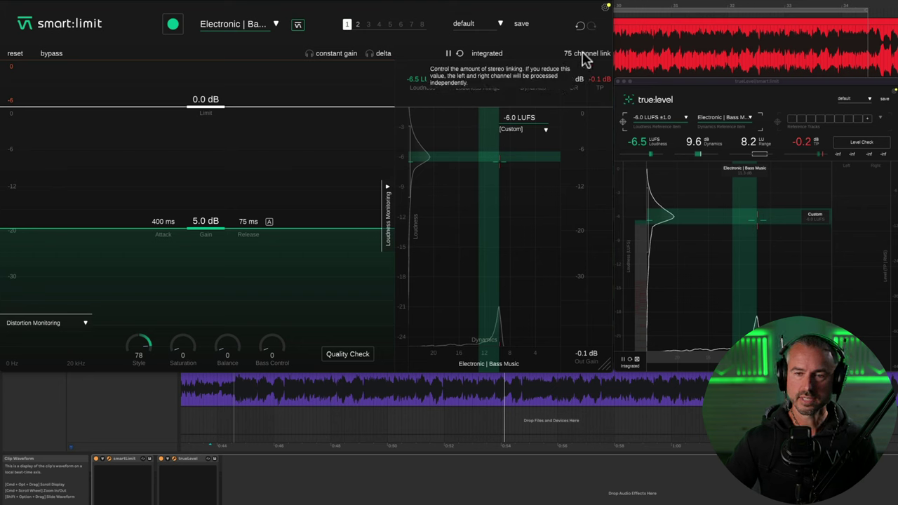
# Step: Set smart:limit's channel link to 0
pyautogui.moveTo(585, 59); pyautogui.dragTo(581, 82)
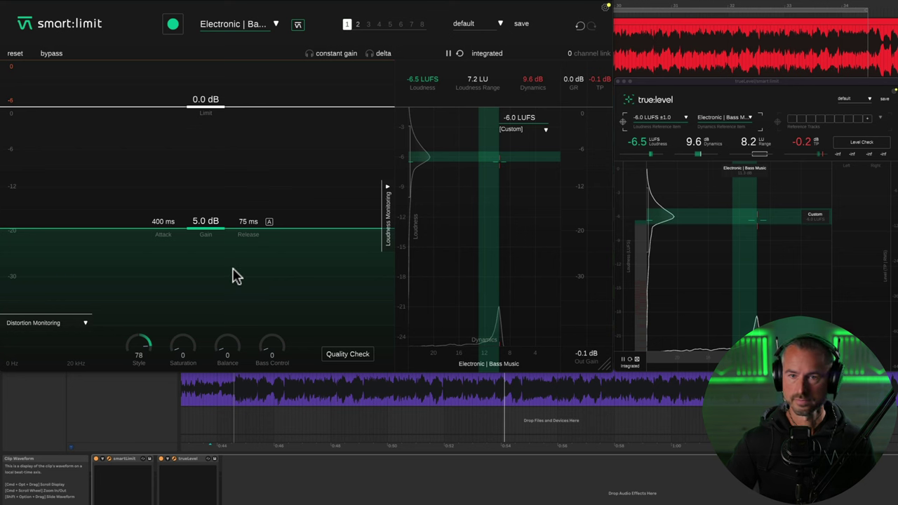
# Step: Play the track, and set smart:limit's channel link to 75 in state 1 and 0 in state 2
pyautogui.press('space')
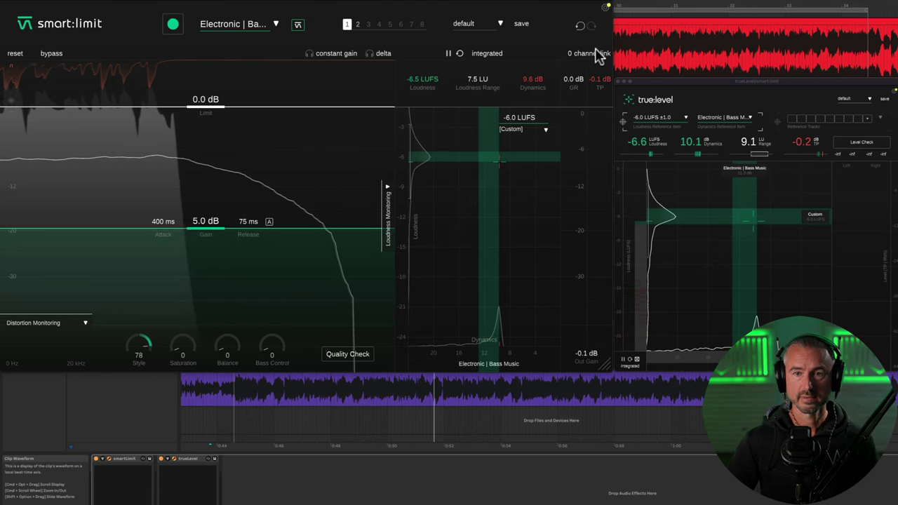
pyautogui.moveTo(569, 52); pyautogui.dragTo(575, 62)
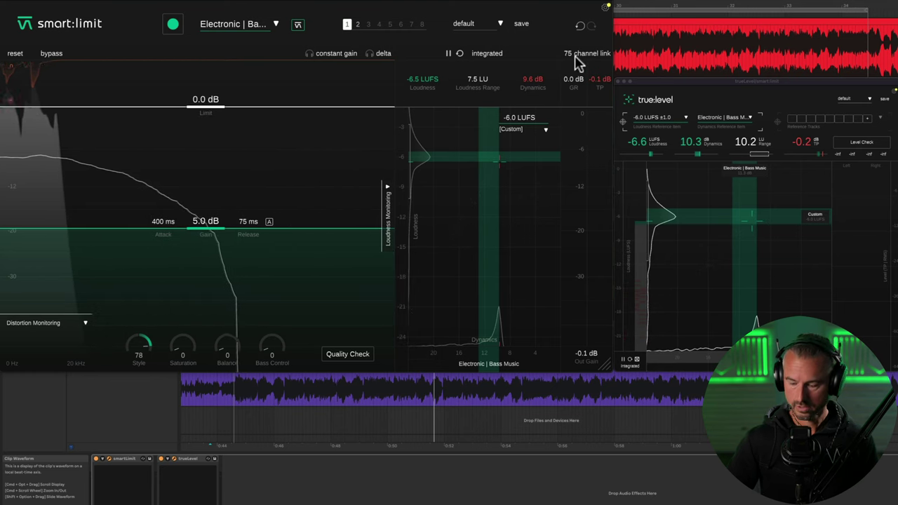
pyautogui.click(358, 24)
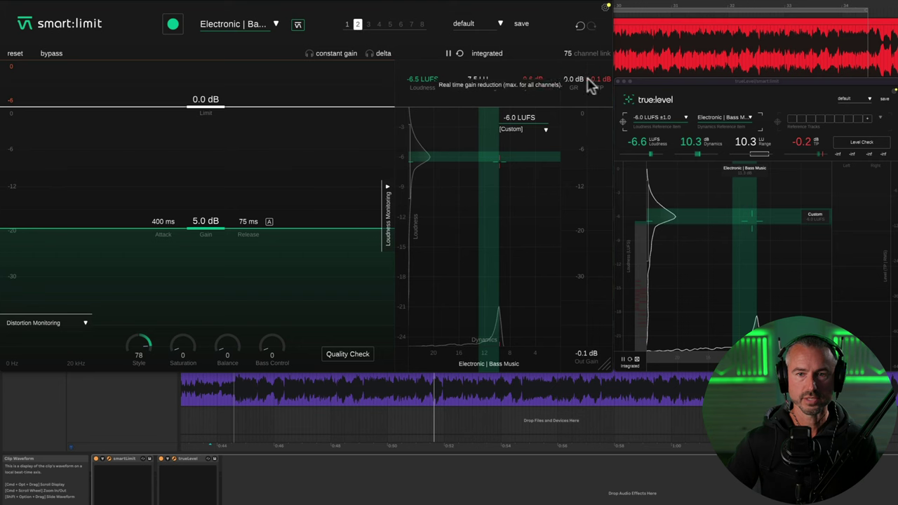
pyautogui.moveTo(572, 54); pyautogui.dragTo(588, 230)
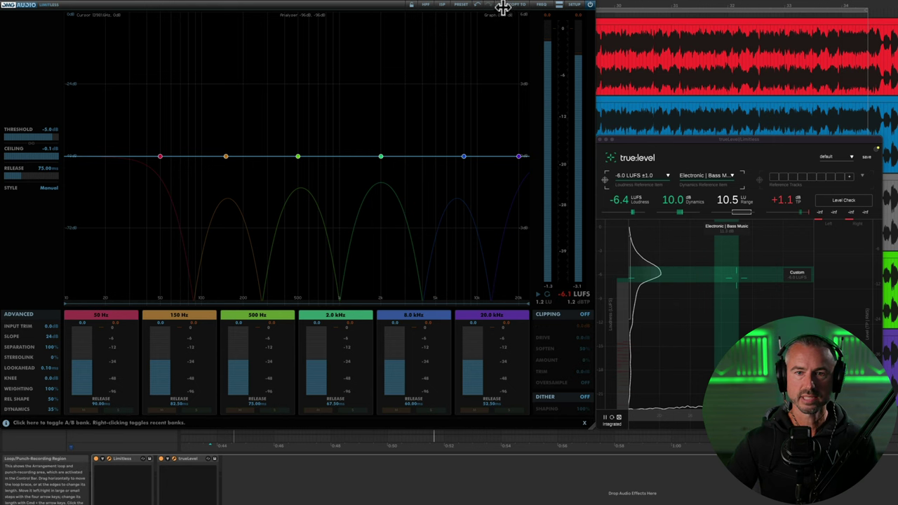
# Step: Switch to Limitless and view its list of comparison banks
pyautogui.click(502, 9)
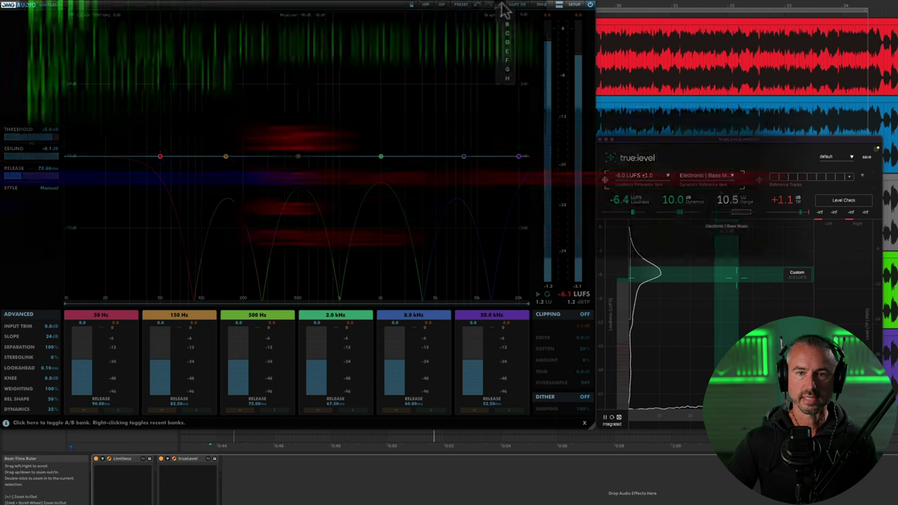
pyautogui.click(507, 16)
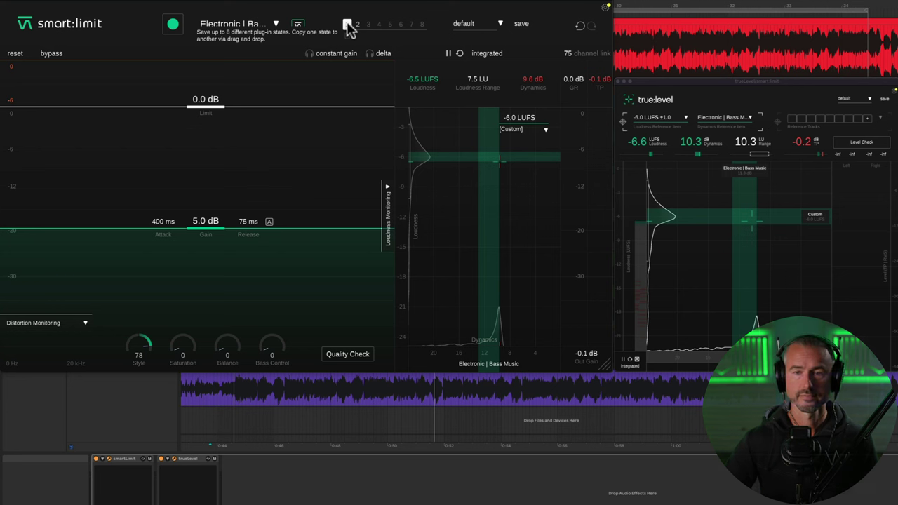
# Step: Return to smart:limit and compare states 1 and 2 by alternating between them during playback
pyautogui.press('space')
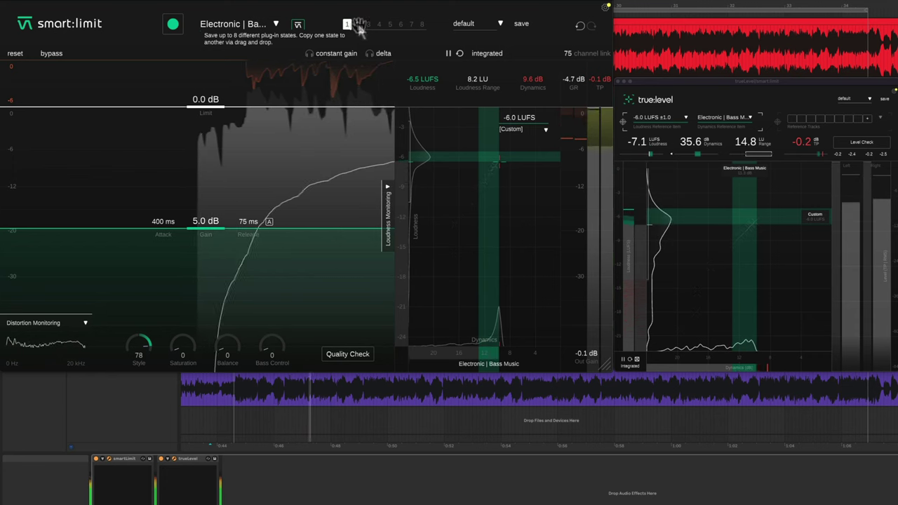
pyautogui.click(357, 24)
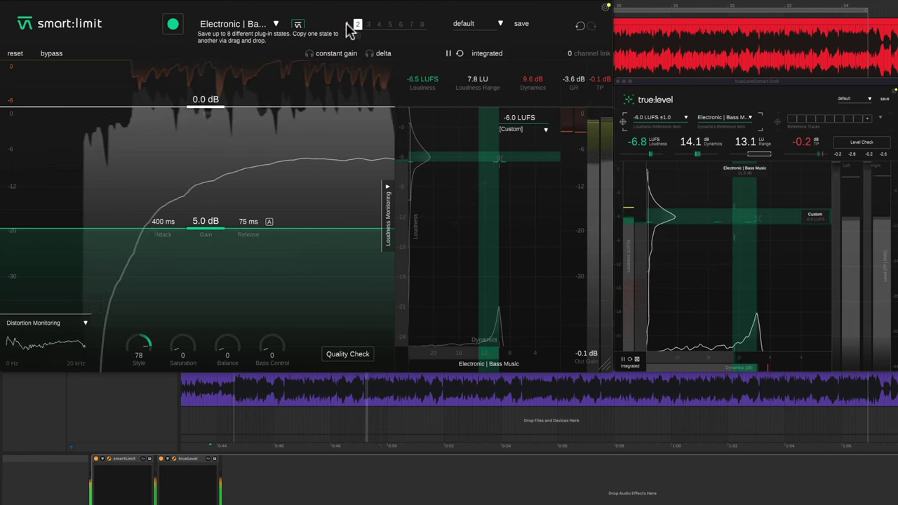
pyautogui.click(347, 25)
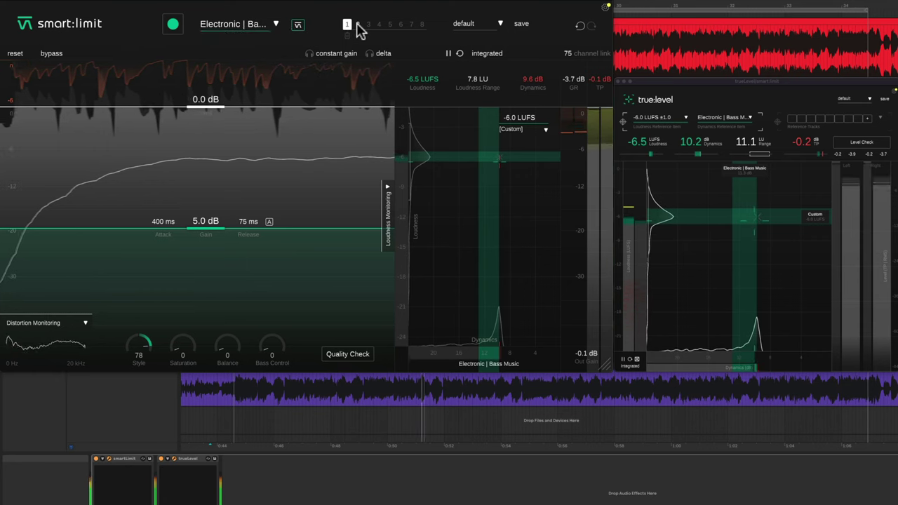
pyautogui.click(357, 25)
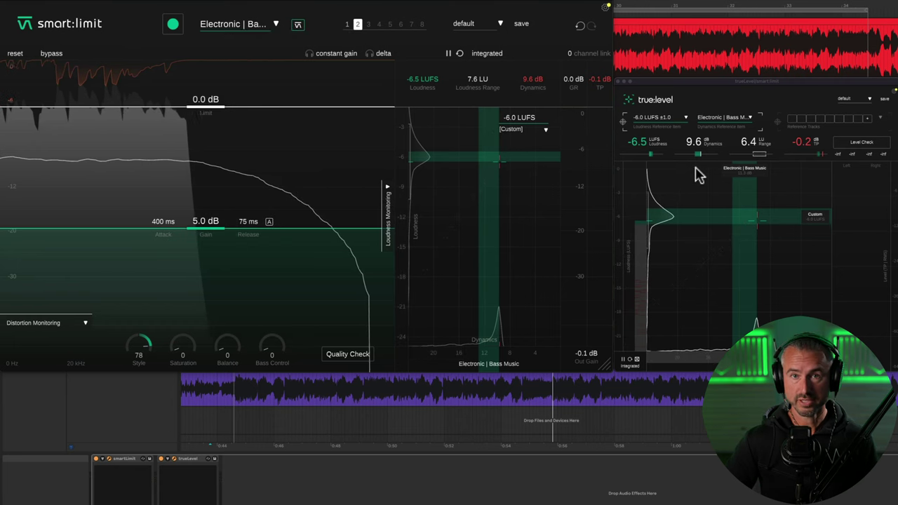
# Step: Switch to the KClip 3 clipper track and play it with true:level metering
pyautogui.moveTo(812, 153)
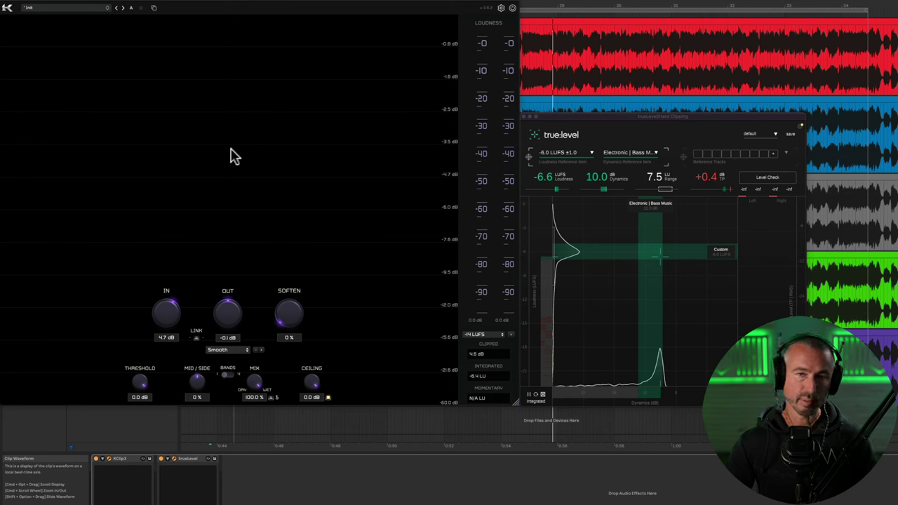
pyautogui.press('space')
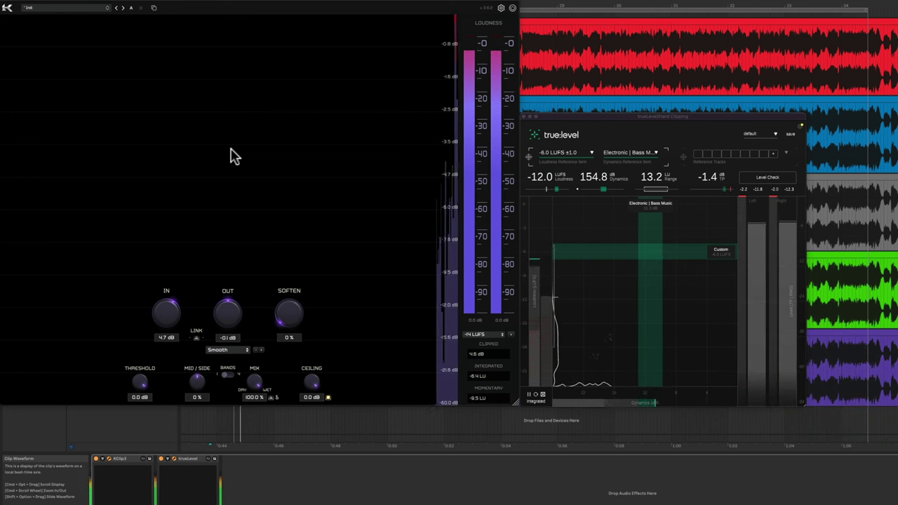
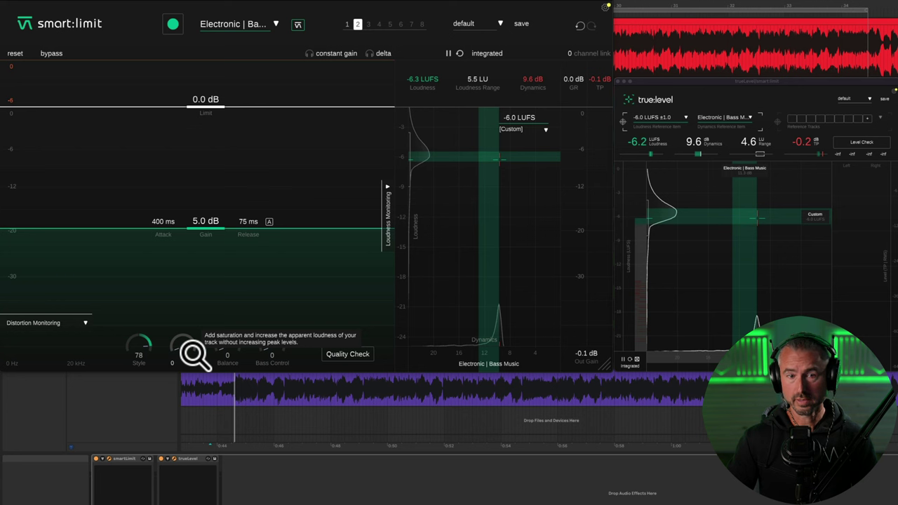
# Step: Play the track through smart:limit state 2, trying the saturation at 100 and at 50
pyautogui.press('space')
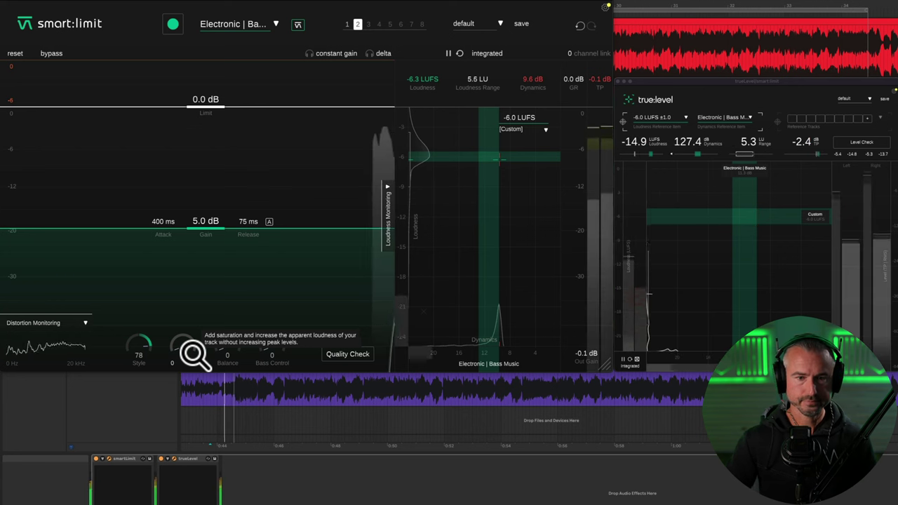
pyautogui.moveTo(191, 351); pyautogui.dragTo(181, 290)
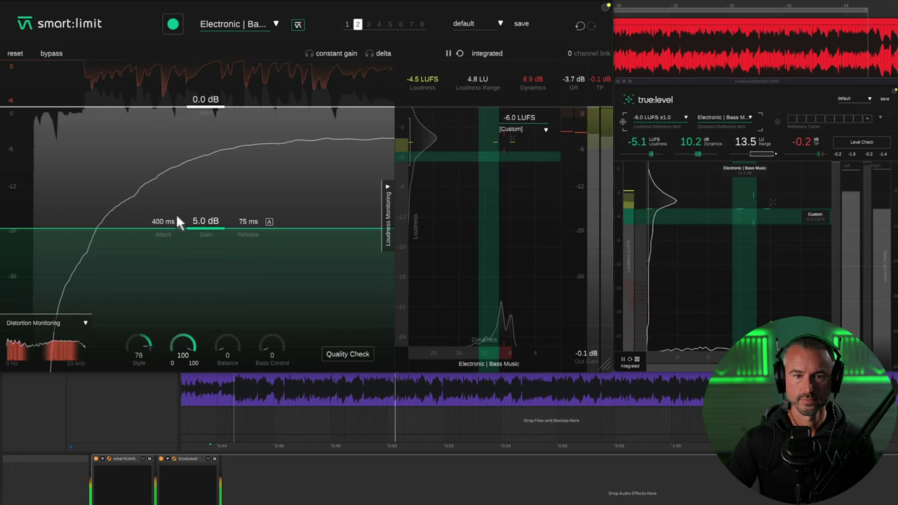
pyautogui.moveTo(166, 329); pyautogui.dragTo(175, 292)
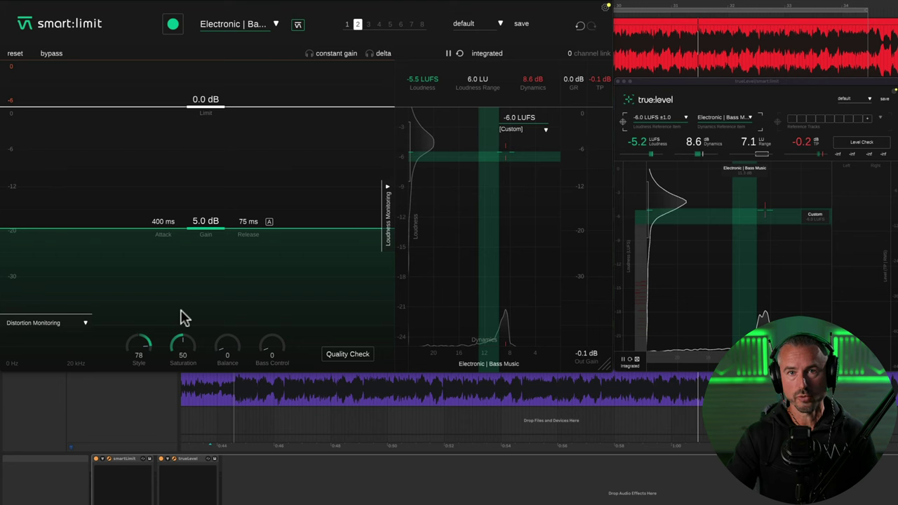
# Step: Compare the loudness readings with saturation at 0 and 50, and return saturation to 0
pyautogui.moveTo(185, 353); pyautogui.dragTo(178, 439)
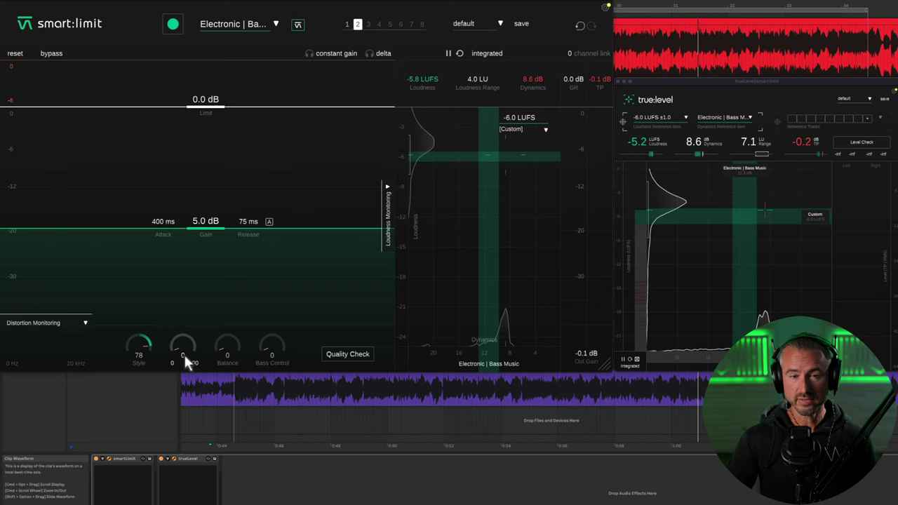
pyautogui.moveTo(183, 353); pyautogui.dragTo(183, 338)
pyautogui.moveTo(190, 301); pyautogui.dragTo(191, 300)
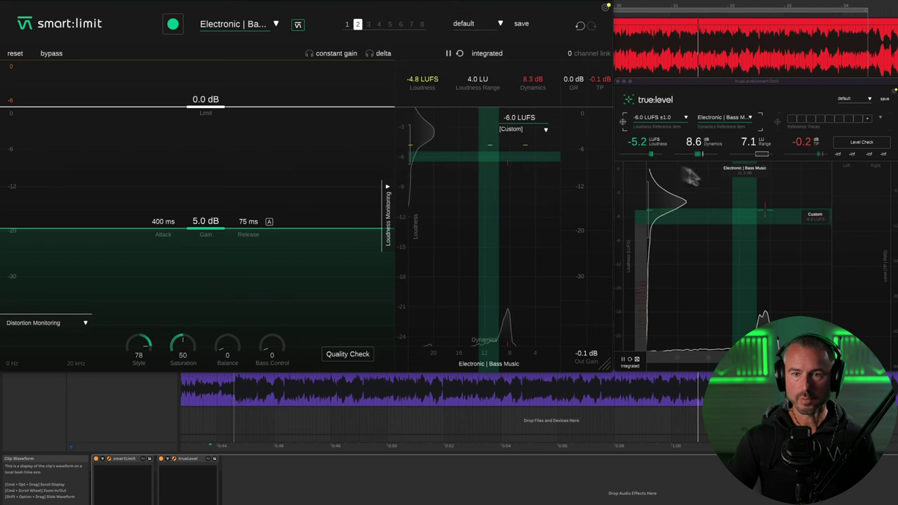
pyautogui.moveTo(640, 148)
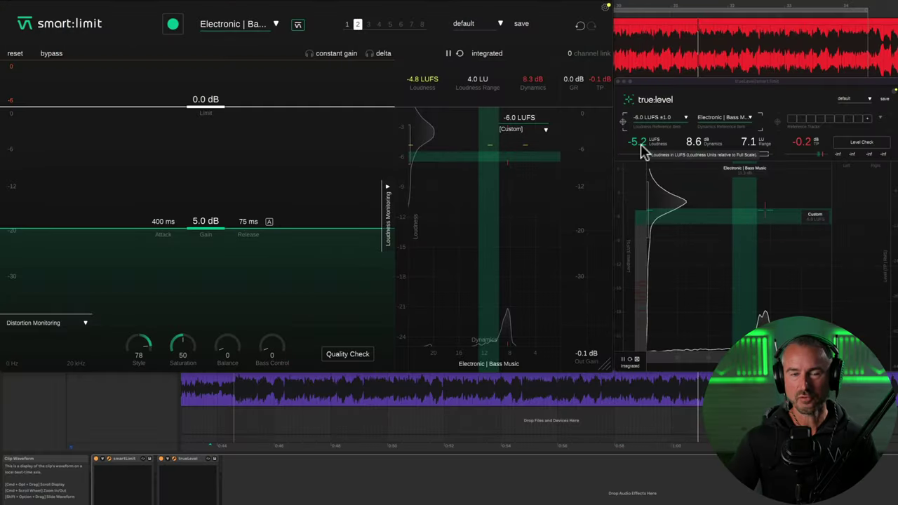
pyautogui.doubleClick(187, 348)
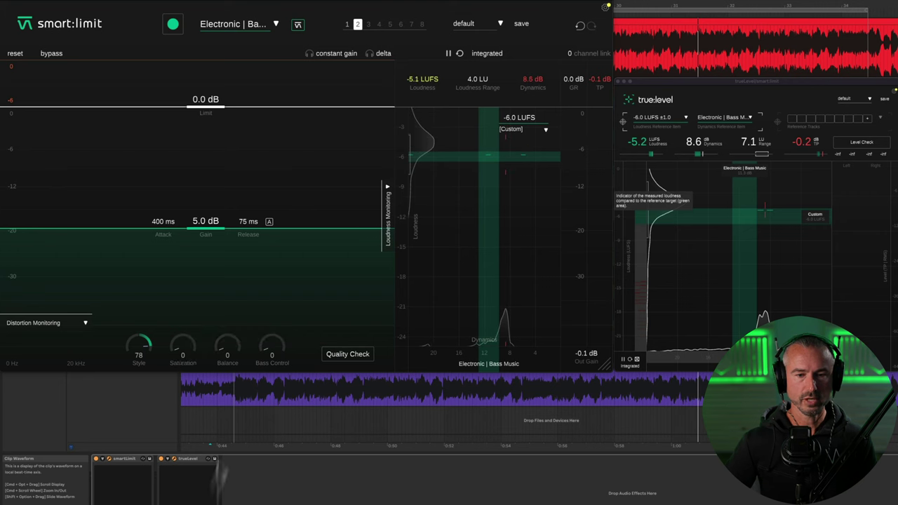
# Step: Try smart:limit's balance at 100 and return it to 0
pyautogui.moveTo(227, 341); pyautogui.dragTo(231, 274)
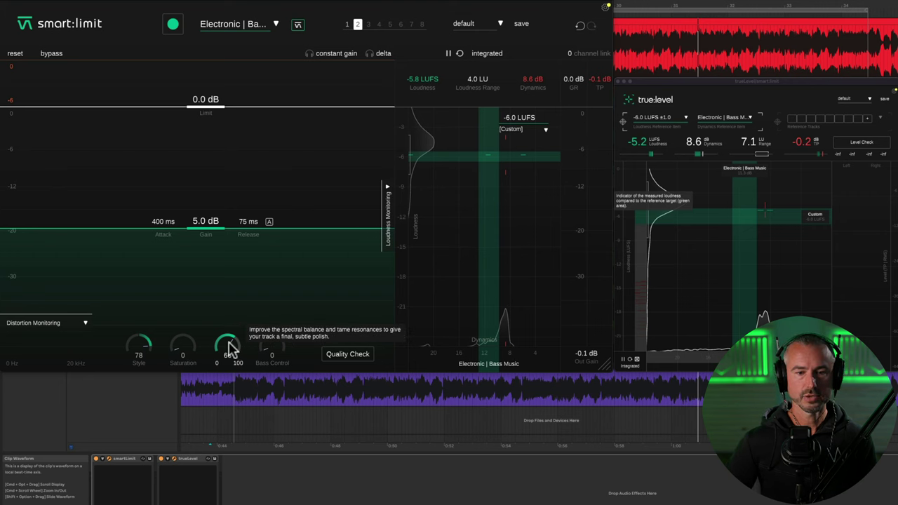
pyautogui.moveTo(230, 347); pyautogui.dragTo(226, 313)
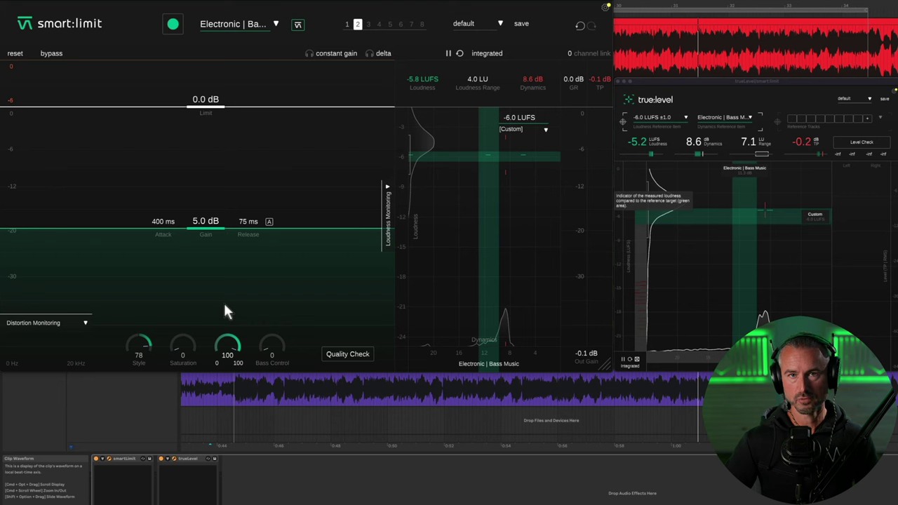
pyautogui.moveTo(224, 311); pyautogui.dragTo(225, 417)
# Step: Play the track with the balance raised to 100, try a subtler 26, and reset it to 0
pyautogui.press('space')
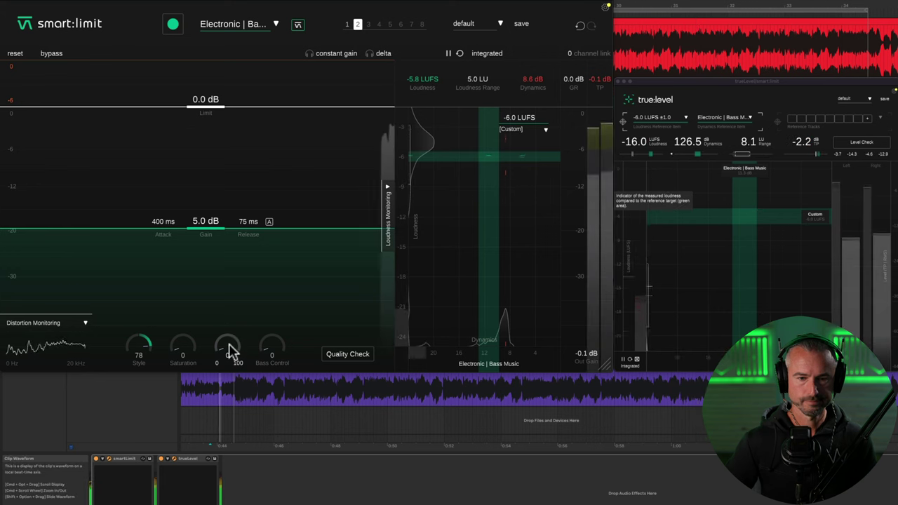
pyautogui.moveTo(227, 337); pyautogui.dragTo(225, 223)
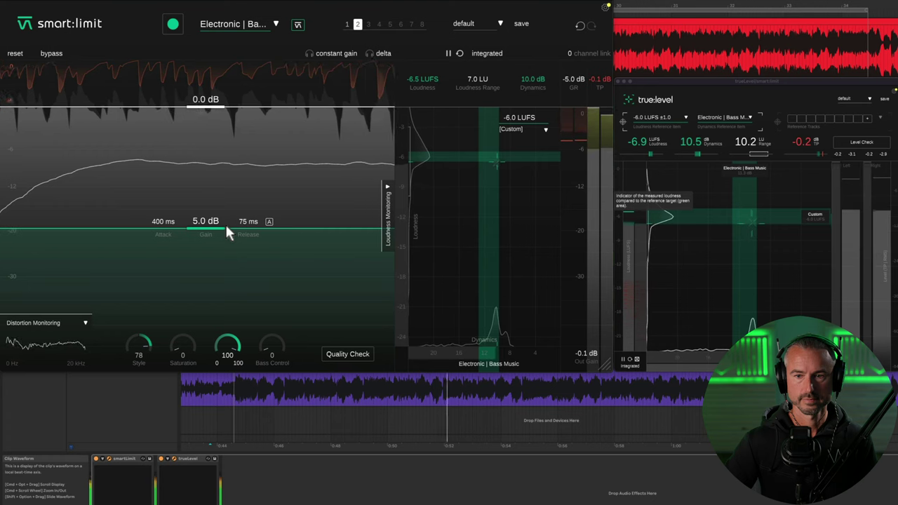
pyautogui.moveTo(225, 222); pyautogui.dragTo(200, 401)
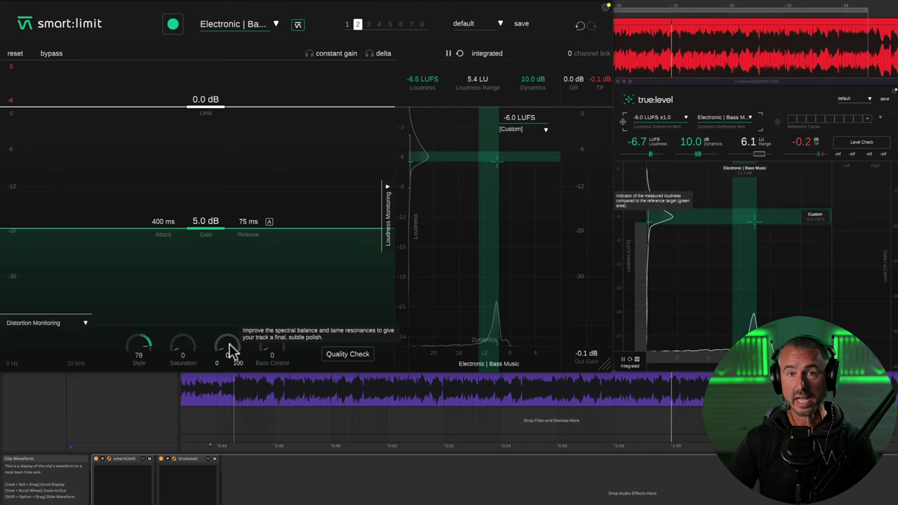
pyautogui.moveTo(232, 351); pyautogui.dragTo(233, 319)
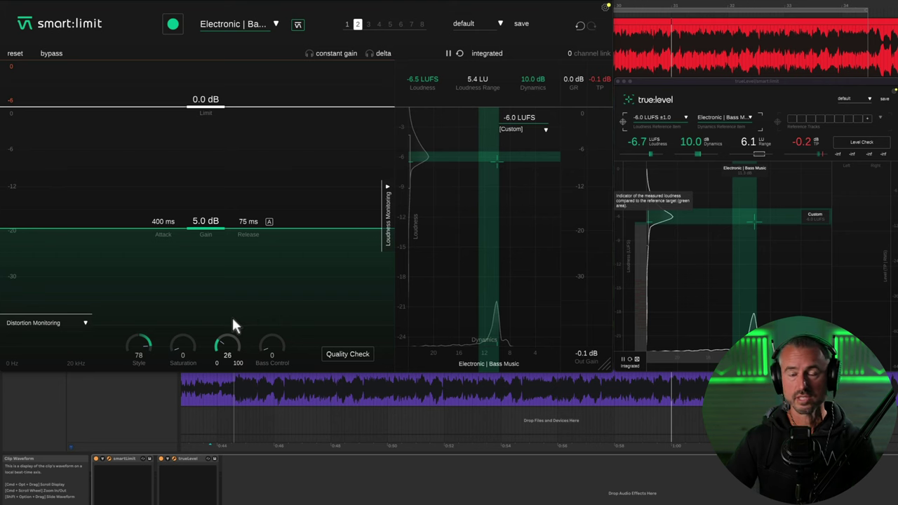
pyautogui.moveTo(232, 319); pyautogui.dragTo(228, 400)
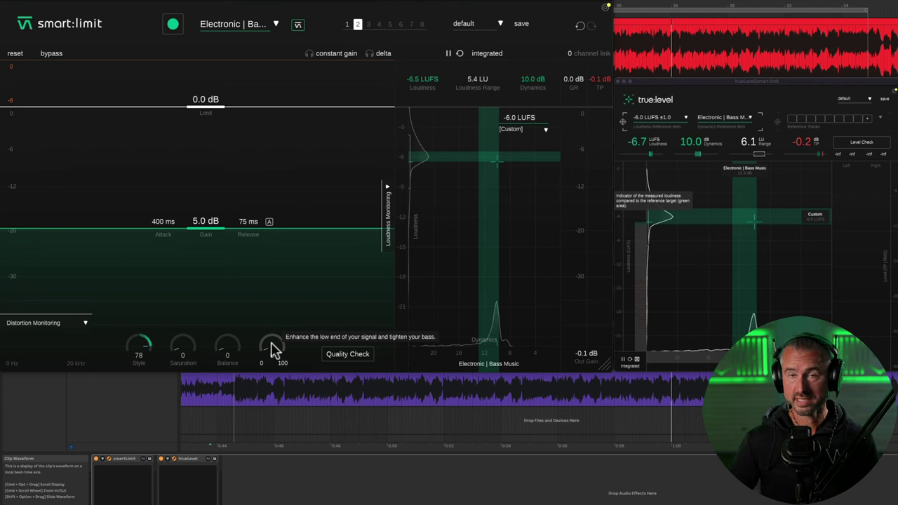
# Step: Play the track with state 2's bass control at 100, alternating with state 3, where bass control is 0
pyautogui.press('space')
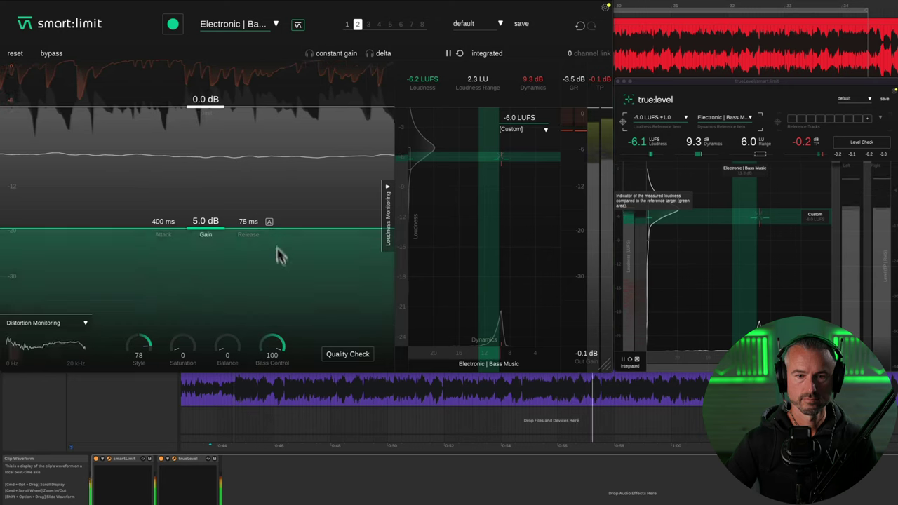
pyautogui.click(368, 25)
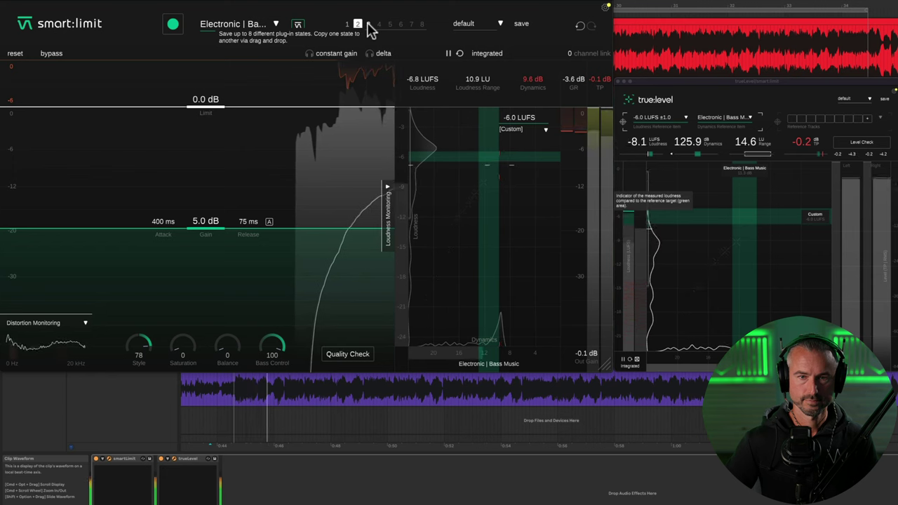
pyautogui.click(368, 24)
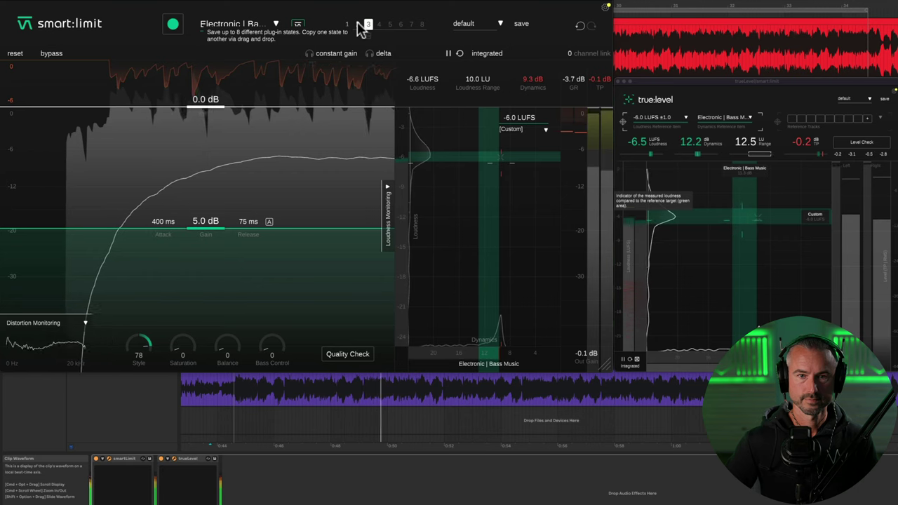
pyautogui.click(357, 25)
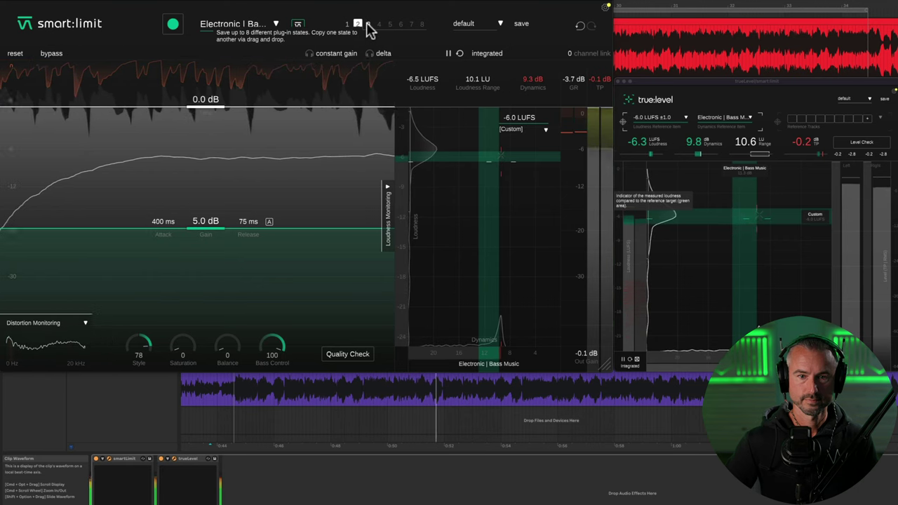
pyautogui.click(368, 25)
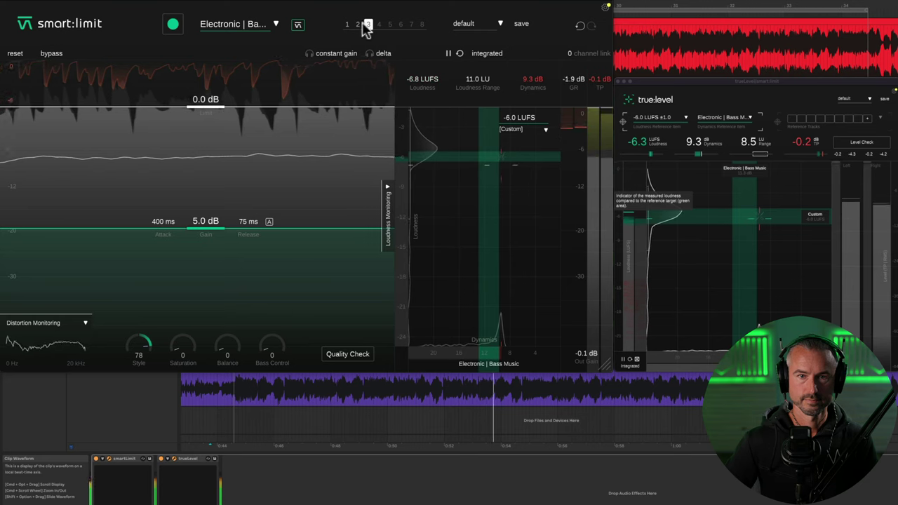